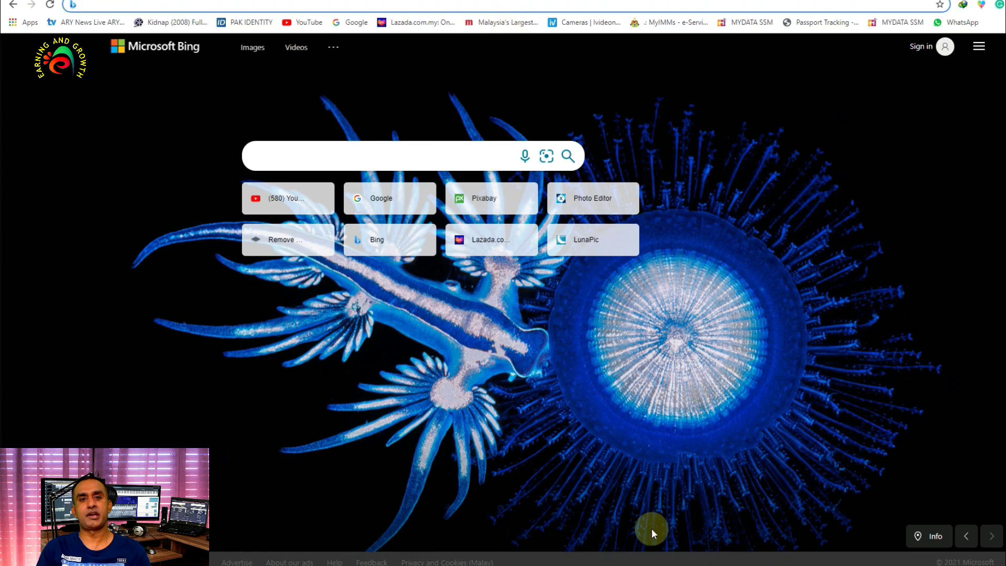
Search Google for 'background remover' and open remove.bg's upload page.
{"action": "left_click", "coordinate": [390, 196]}
{"action": "left_click", "coordinate": [453, 261]}
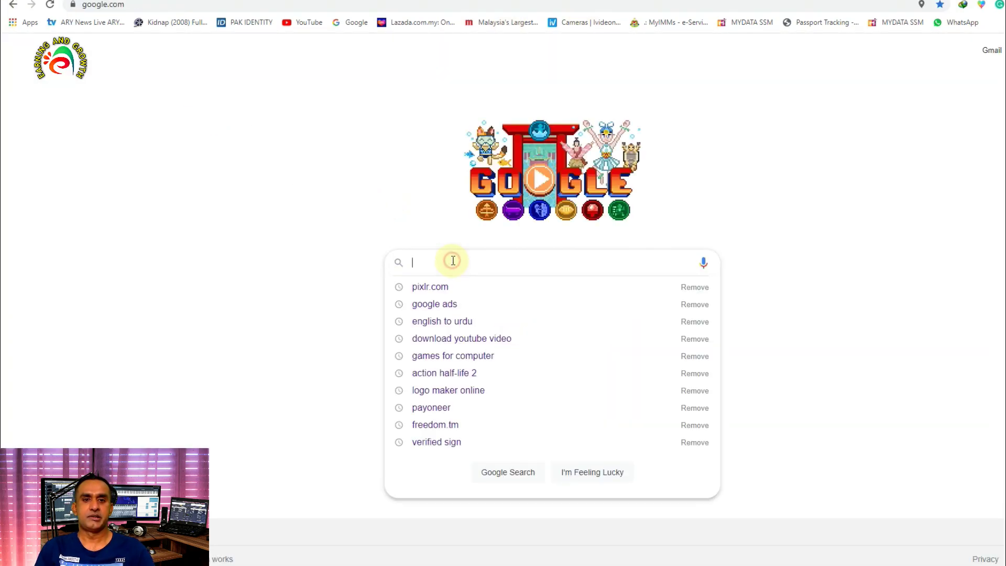
{"action": "type", "text": "bac"}
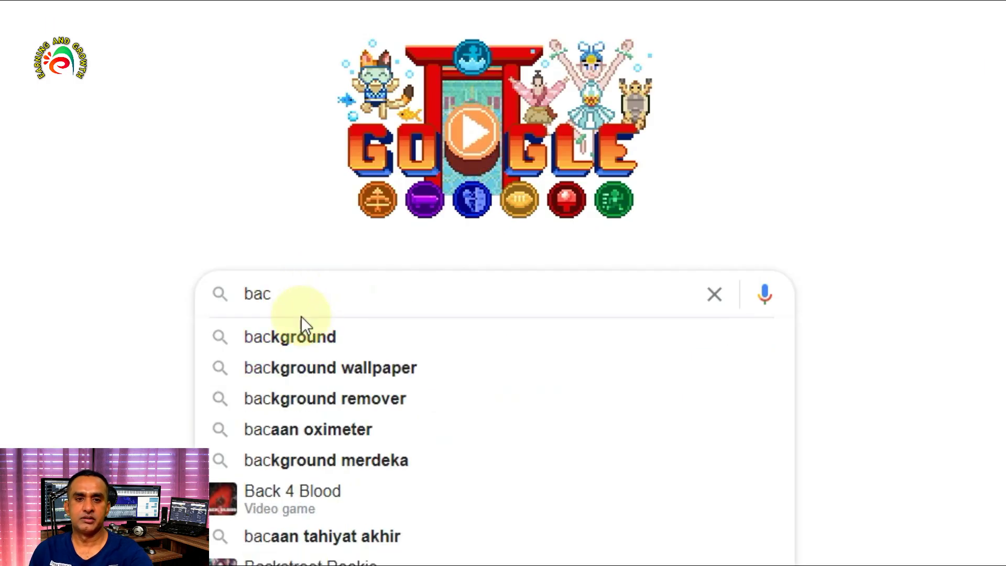
{"action": "left_click", "coordinate": [332, 399]}
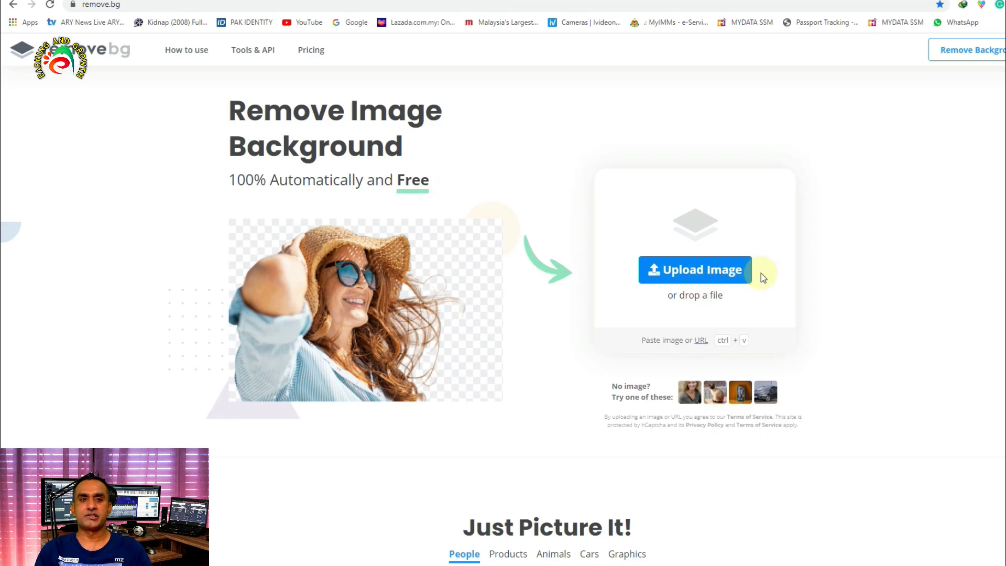
In a new tab, begin a Google search for 'man laughing meme'.
{"action": "key", "text": "ctrl+t"}
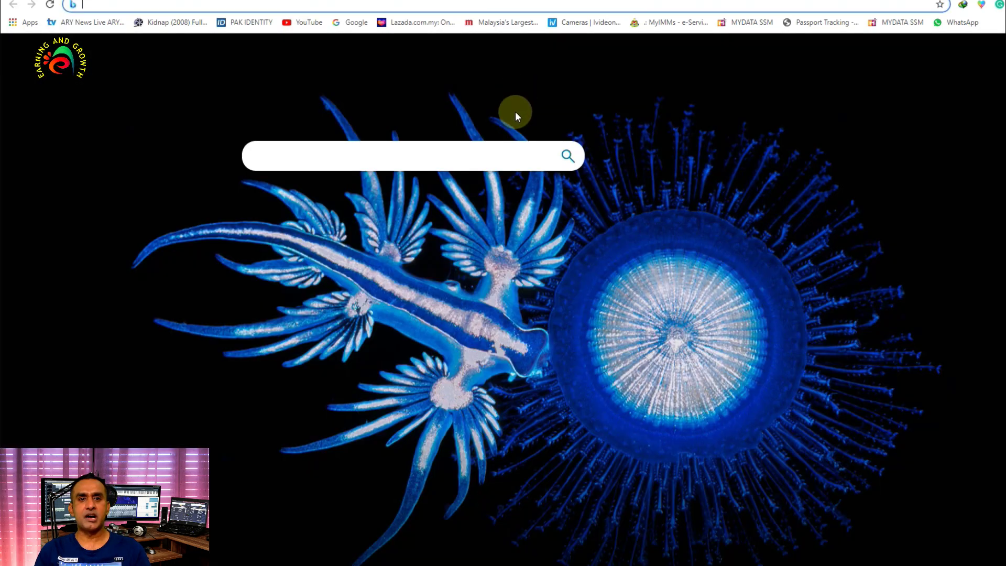
{"action": "left_click", "coordinate": [423, 202]}
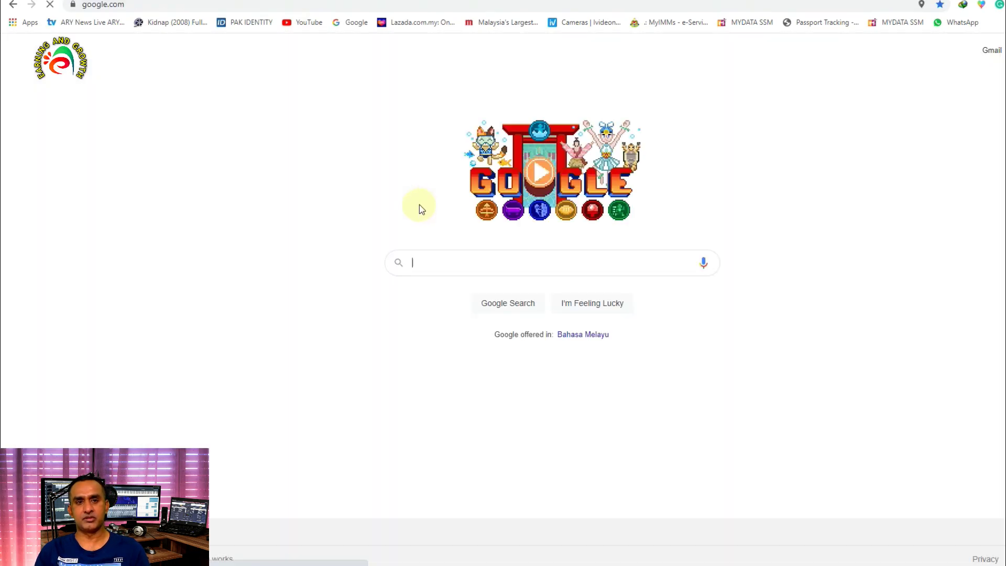
{"action": "left_click", "coordinate": [495, 259]}
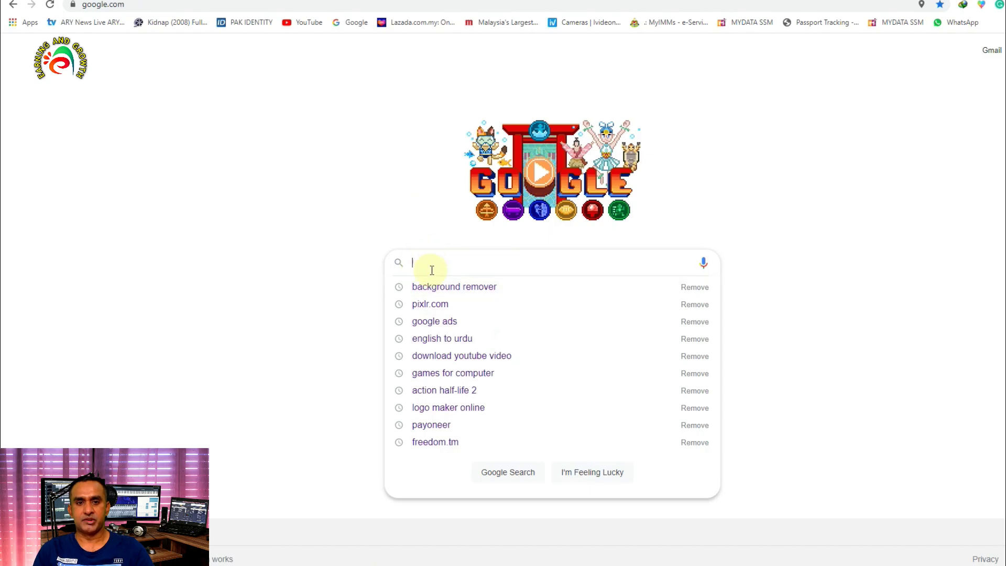
{"action": "type", "text": "man"}
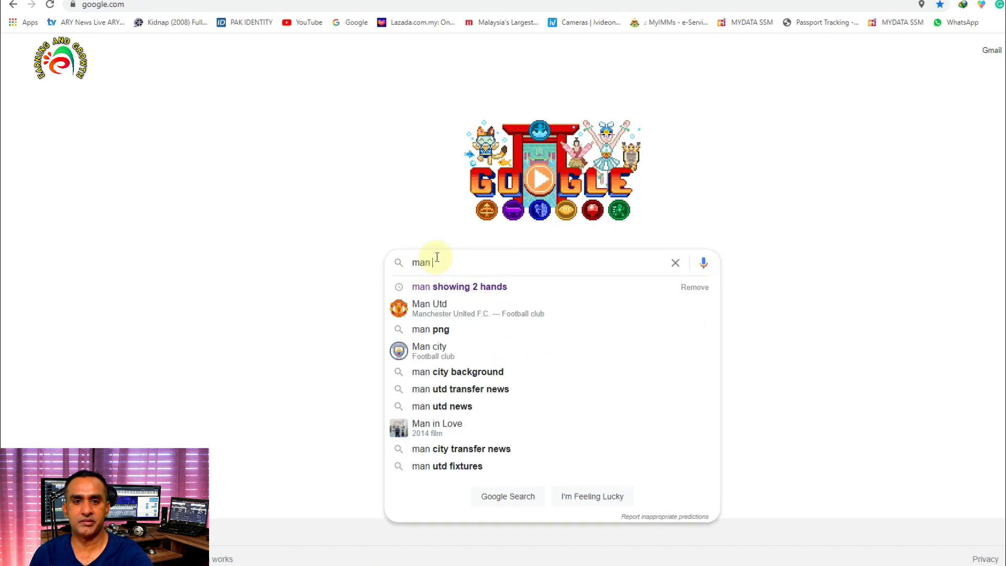
{"action": "type", "text": " laughing meme"}
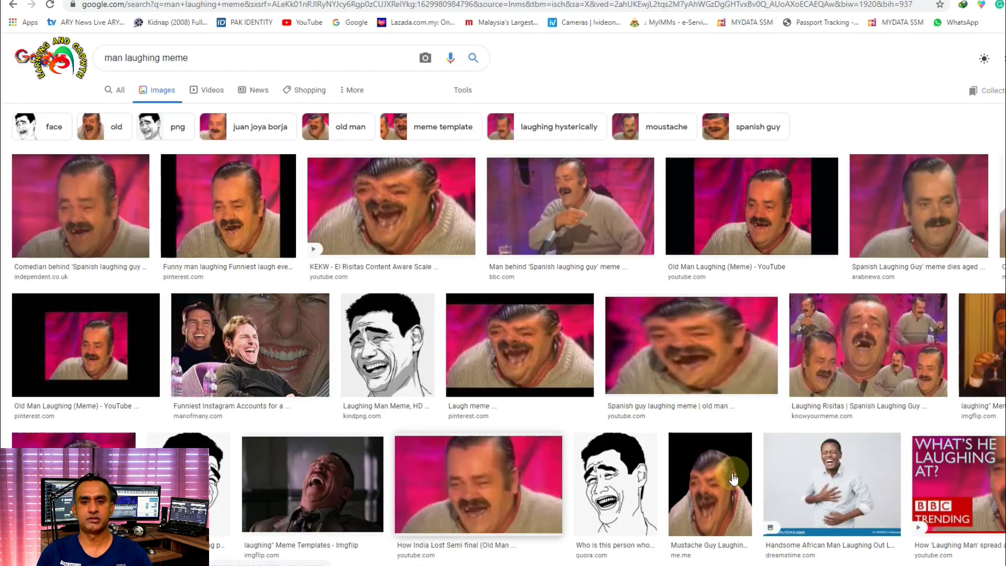
Save the Imgflip man-laughing Blank Template image as a JPEG in Downloads.
{"action": "scroll", "coordinate": [873, 451], "scroll_direction": "down", "scroll_amount": 4}
{"action": "scroll", "coordinate": [873, 449], "scroll_direction": "down", "scroll_amount": 13}
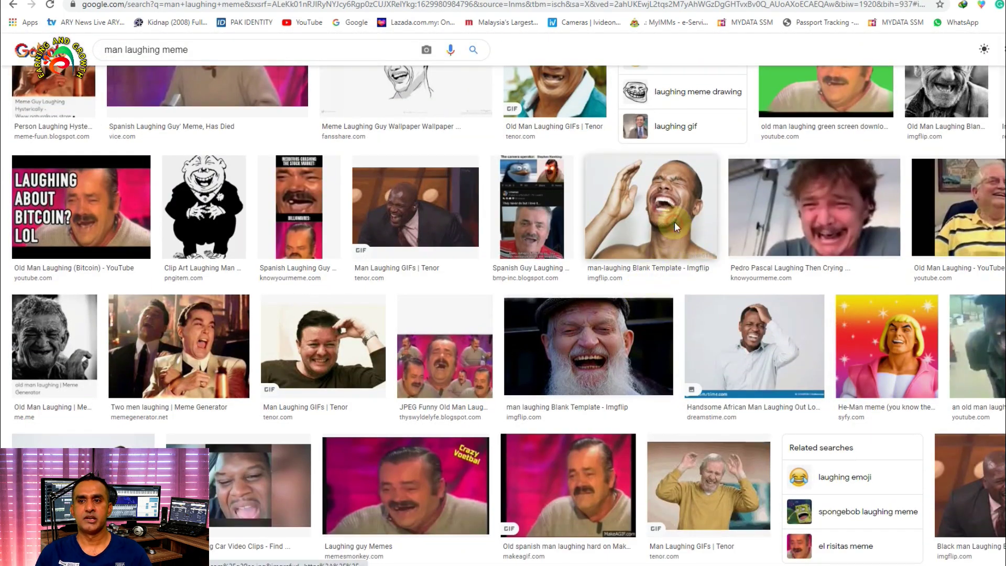
{"action": "left_click", "coordinate": [674, 222]}
{"action": "right_click", "coordinate": [804, 242]}
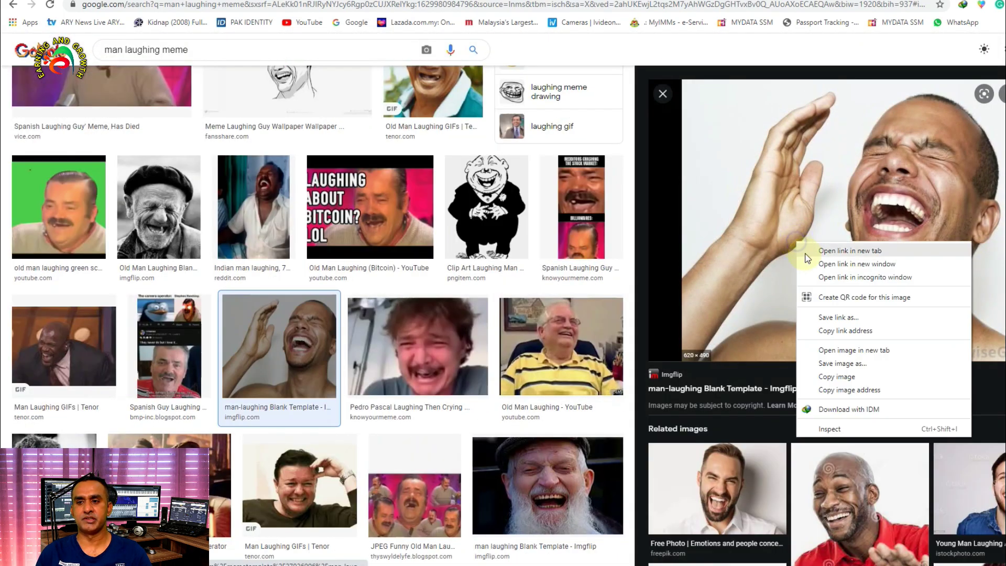
{"action": "left_click", "coordinate": [861, 365]}
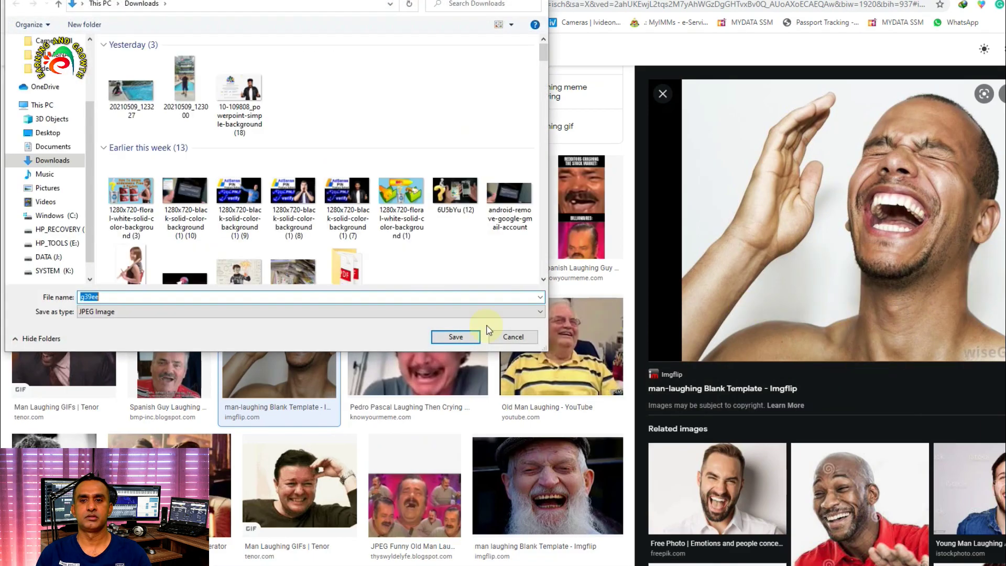
{"action": "left_click", "coordinate": [469, 335]}
{"action": "scroll", "coordinate": [669, 333], "scroll_direction": "down", "scroll_amount": 5}
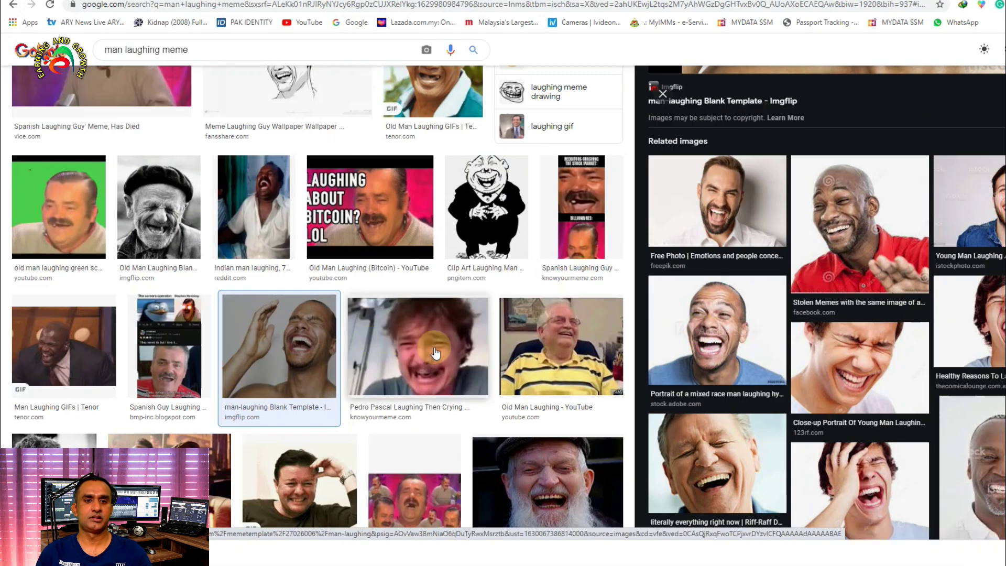
Scroll through the man laughing meme image results to find the New Laughing Guy Meme picture.
{"action": "scroll", "coordinate": [480, 352], "scroll_direction": "down", "scroll_amount": 6}
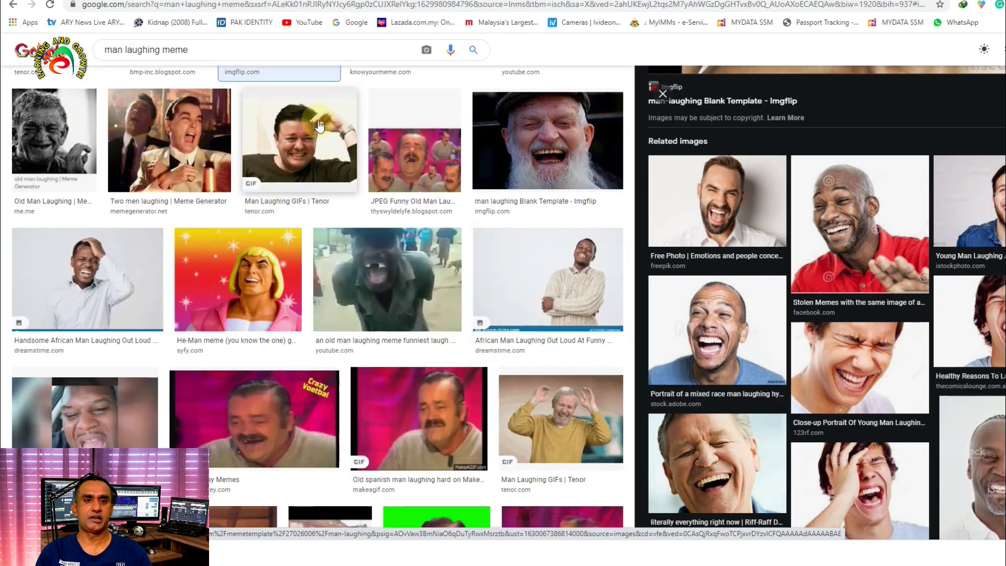
{"action": "scroll", "coordinate": [257, 271], "scroll_direction": "down", "scroll_amount": 4}
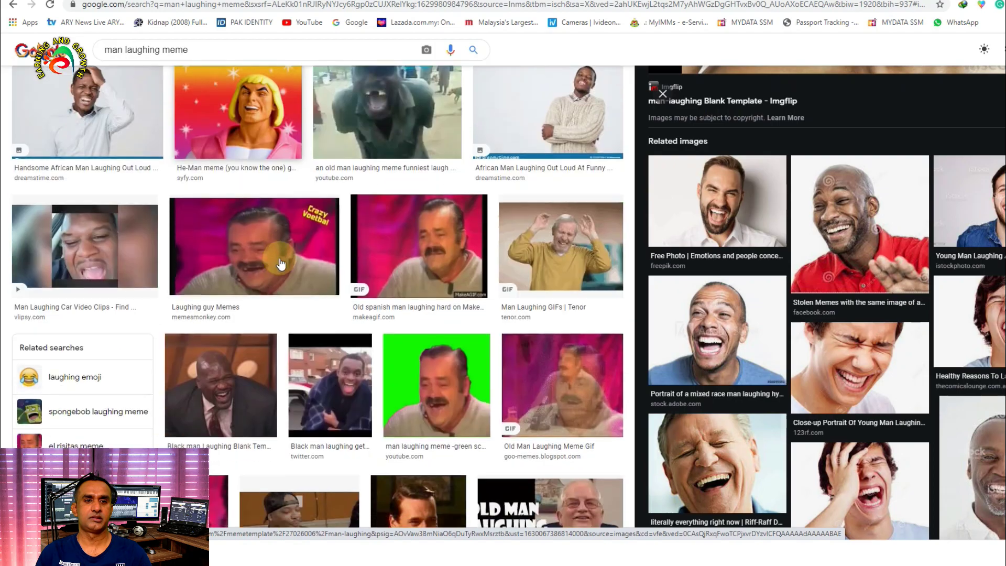
{"action": "scroll", "coordinate": [257, 271], "scroll_direction": "down", "scroll_amount": 12}
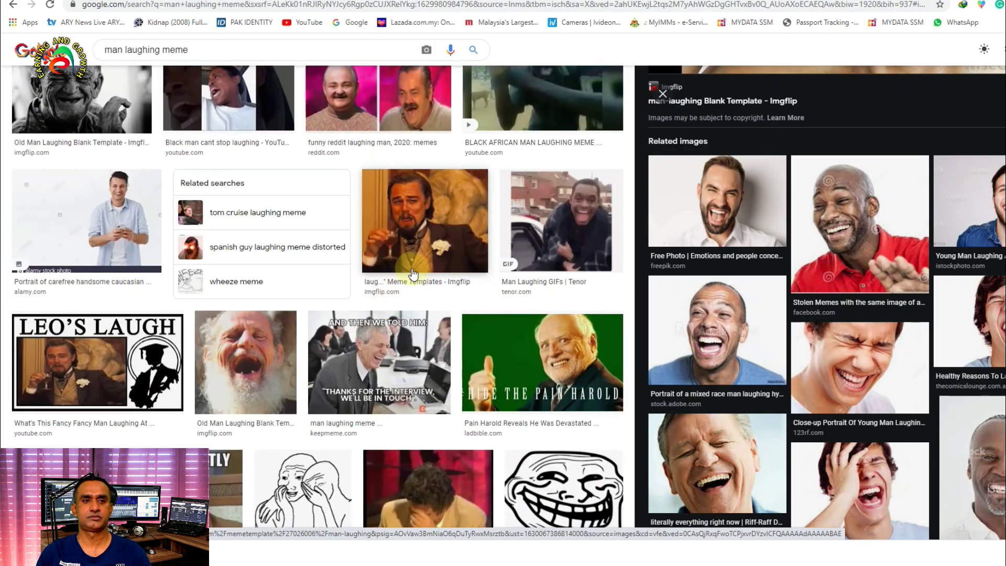
{"action": "scroll", "coordinate": [427, 277], "scroll_direction": "down", "scroll_amount": 6}
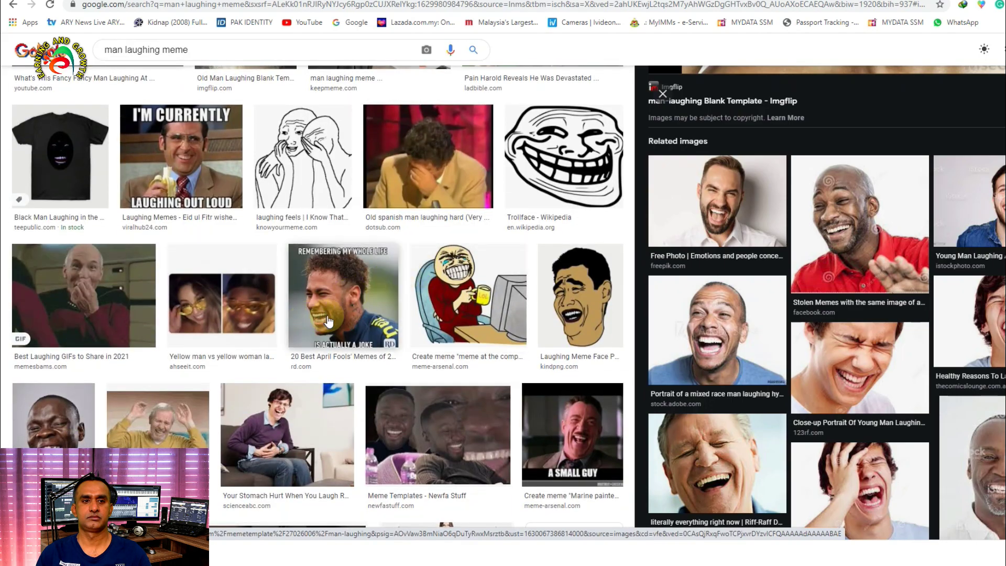
{"action": "scroll", "coordinate": [524, 345], "scroll_direction": "down", "scroll_amount": 4}
{"action": "scroll", "coordinate": [517, 344], "scroll_direction": "down", "scroll_amount": 7}
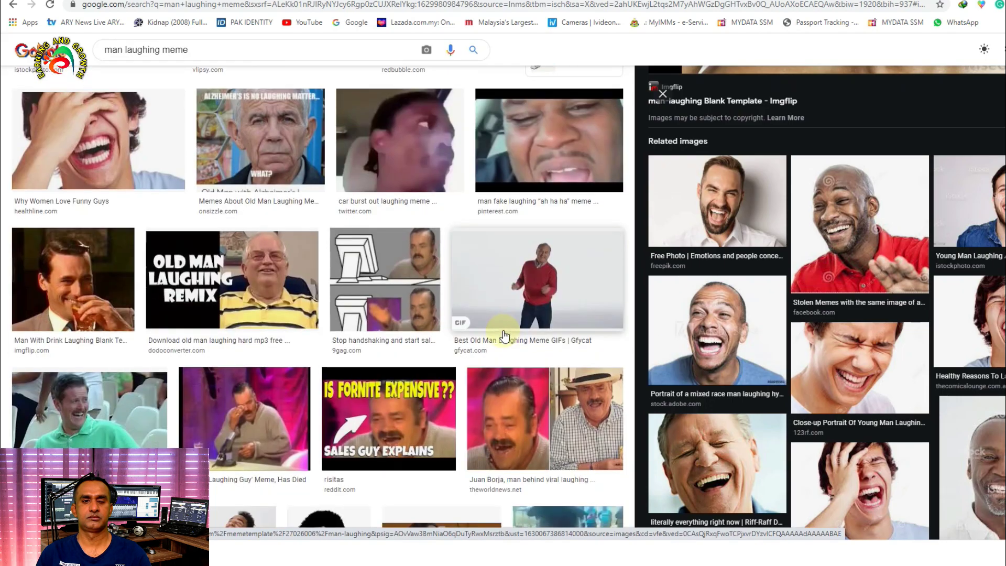
{"action": "scroll", "coordinate": [479, 323], "scroll_direction": "down", "scroll_amount": 7}
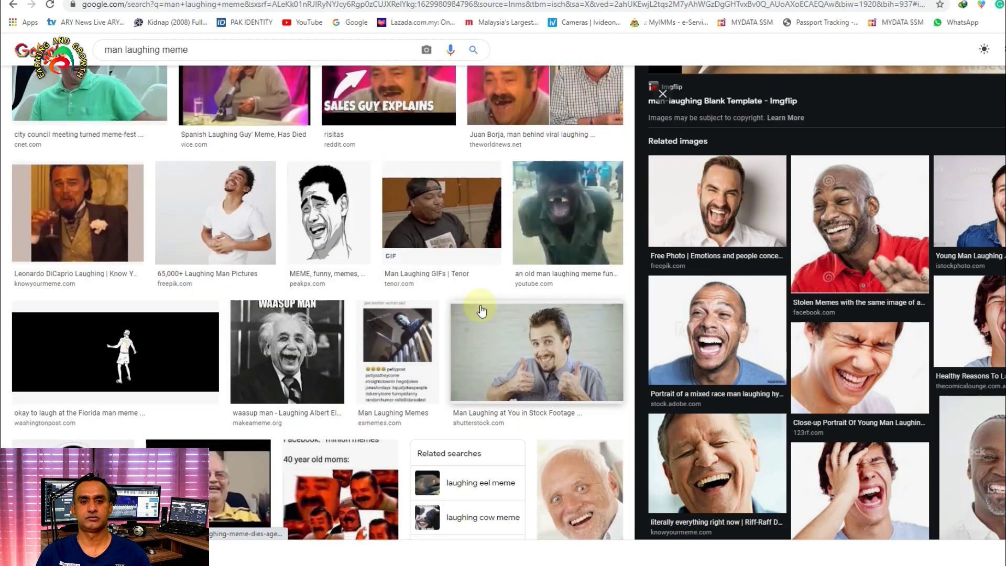
{"action": "scroll", "coordinate": [433, 352], "scroll_direction": "down", "scroll_amount": 10}
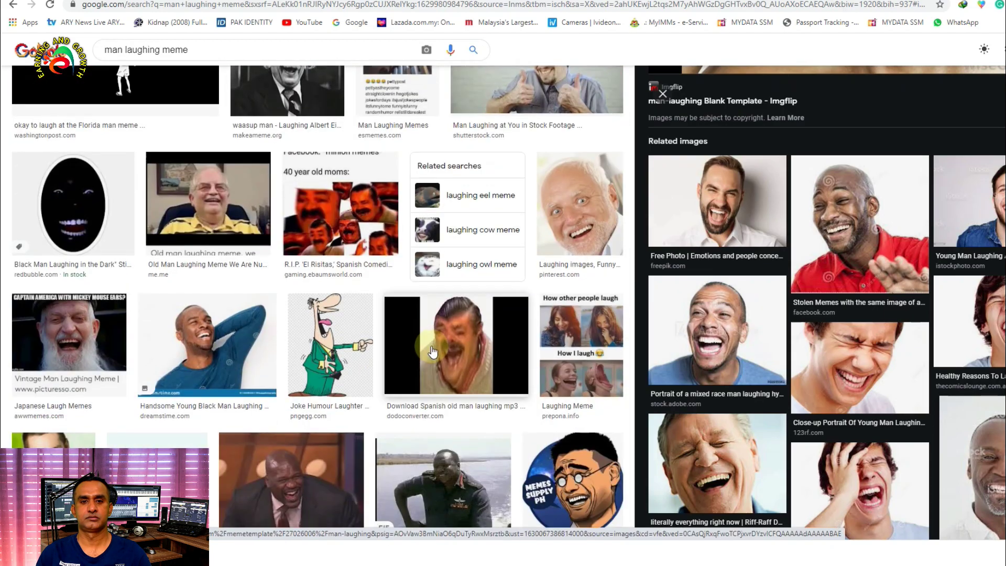
{"action": "scroll", "coordinate": [430, 351], "scroll_direction": "down", "scroll_amount": 7}
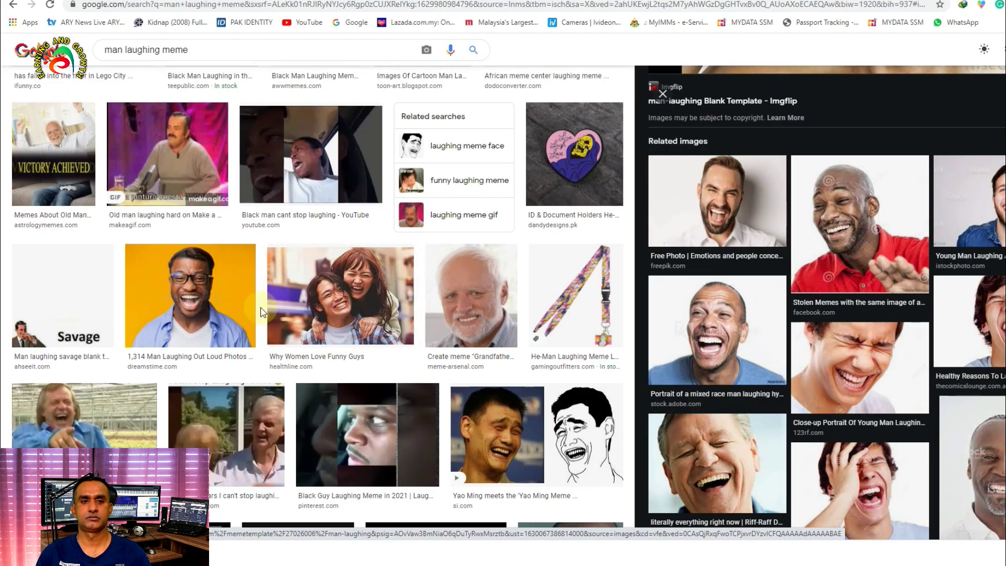
{"action": "scroll", "coordinate": [448, 329], "scroll_direction": "down", "scroll_amount": 2}
{"action": "scroll", "coordinate": [448, 329], "scroll_direction": "down", "scroll_amount": 6}
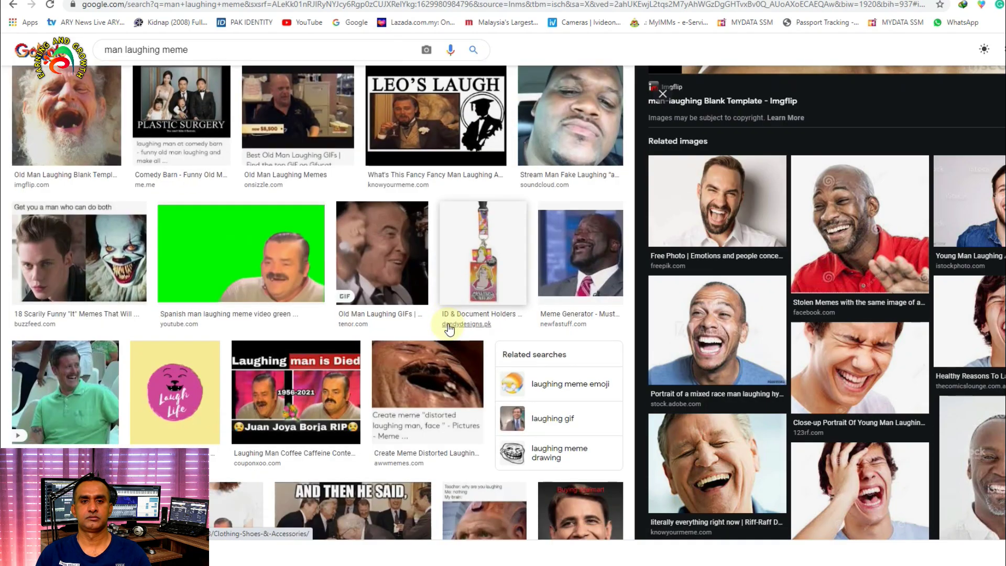
{"action": "scroll", "coordinate": [400, 334], "scroll_direction": "down", "scroll_amount": 7}
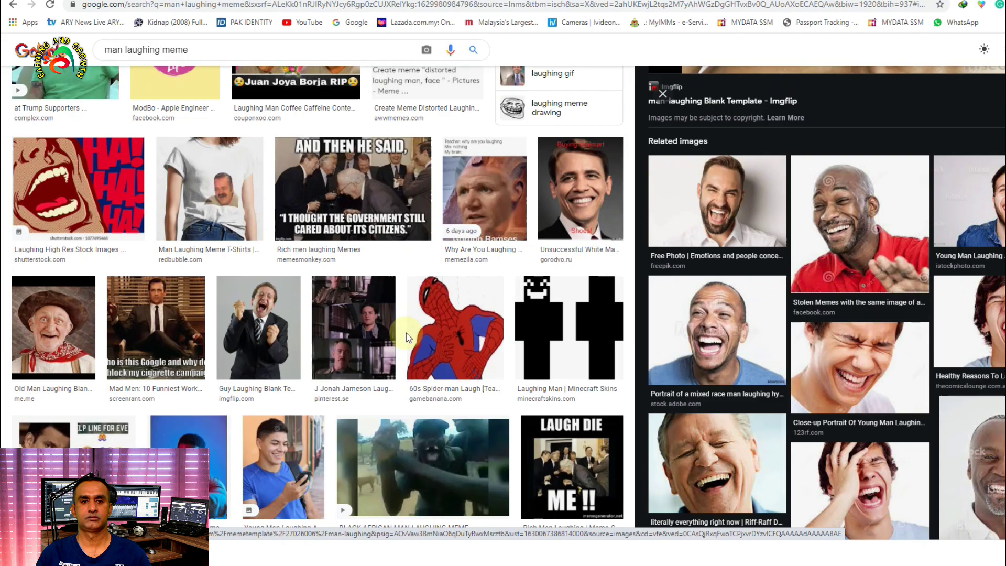
{"action": "scroll", "coordinate": [389, 347], "scroll_direction": "down", "scroll_amount": 6}
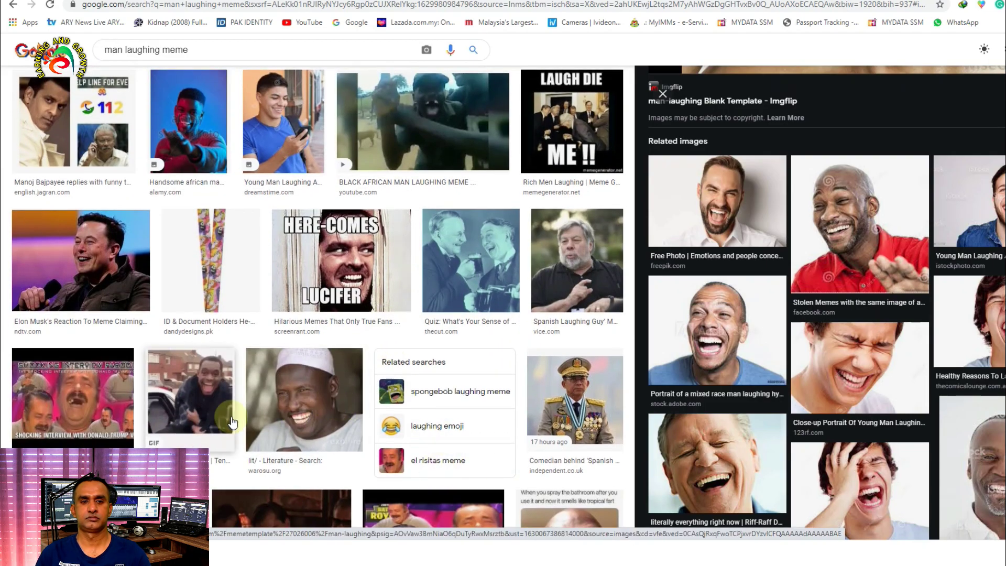
{"action": "scroll", "coordinate": [294, 404], "scroll_direction": "down", "scroll_amount": 10}
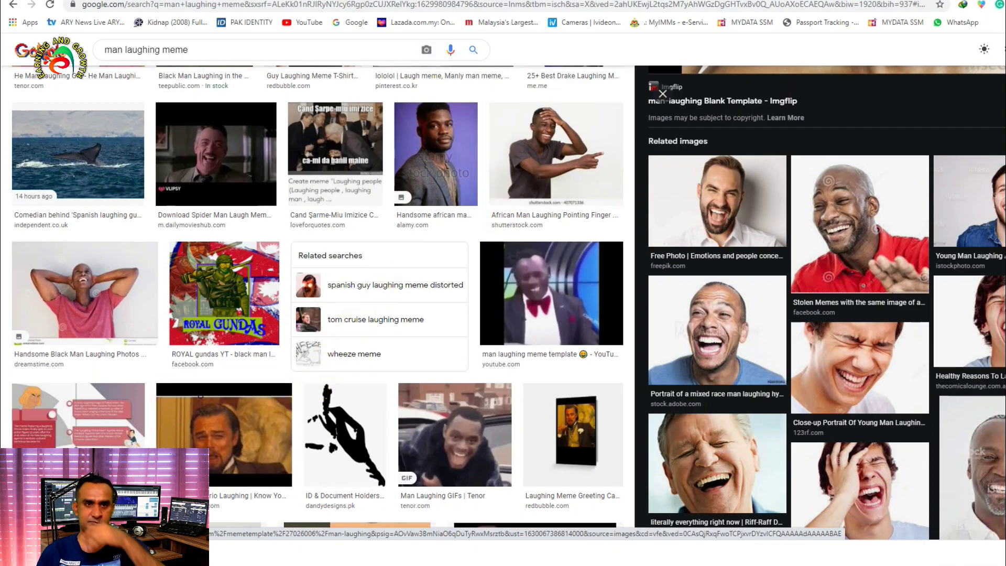
{"action": "scroll", "coordinate": [454, 282], "scroll_direction": "up", "scroll_amount": 3}
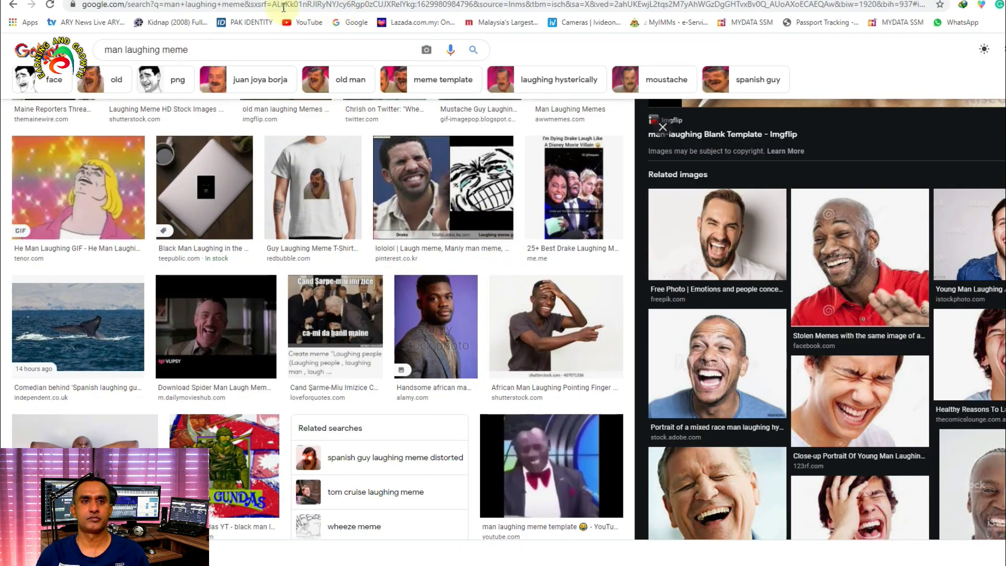
{"action": "scroll", "coordinate": [325, 356], "scroll_direction": "down", "scroll_amount": 10}
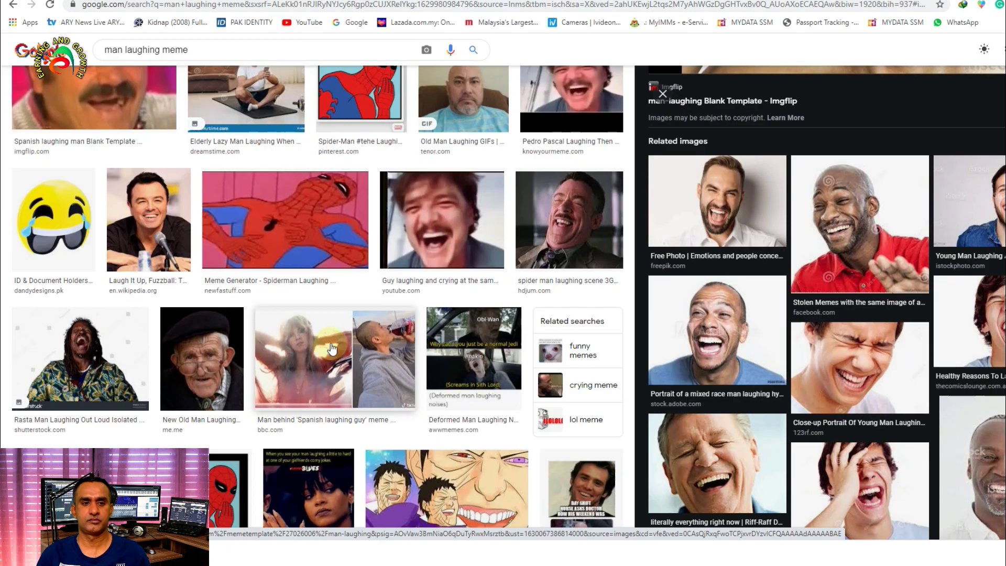
{"action": "scroll", "coordinate": [331, 346], "scroll_direction": "down", "scroll_amount": 10}
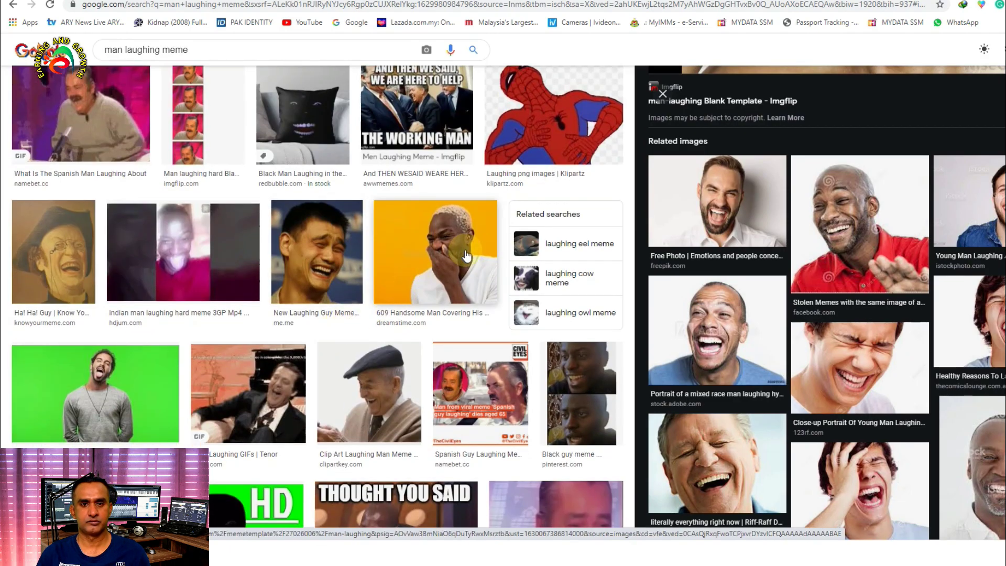
Save the New Laughing Guy Meme image to Downloads as a PNG.
{"action": "left_click", "coordinate": [332, 264]}
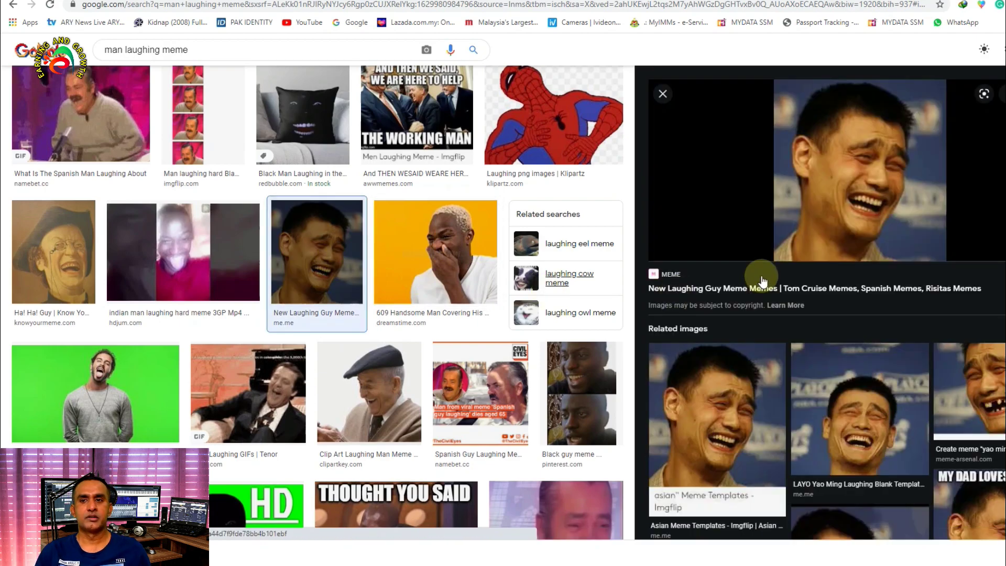
{"action": "right_click", "coordinate": [858, 180]}
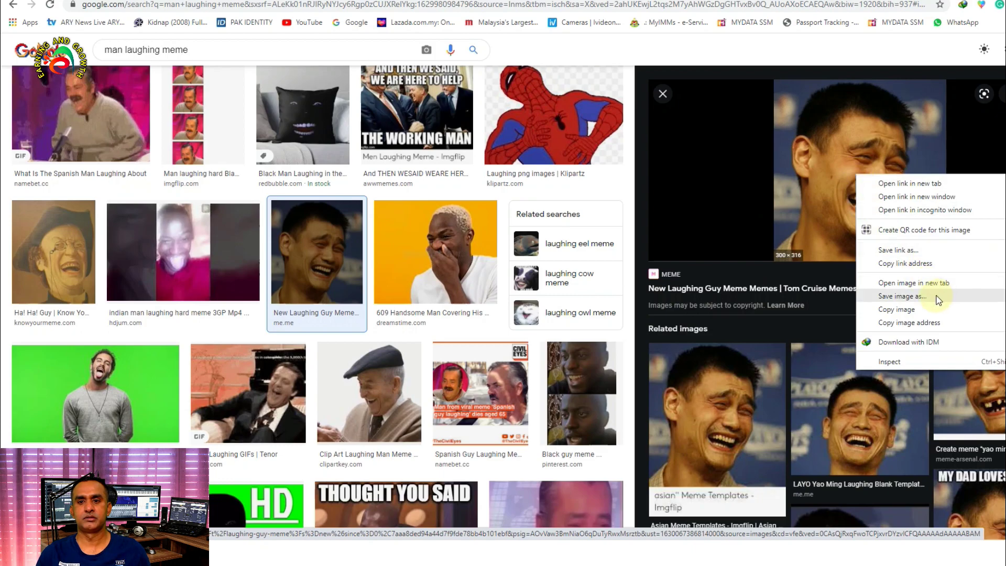
{"action": "left_click", "coordinate": [756, 394]}
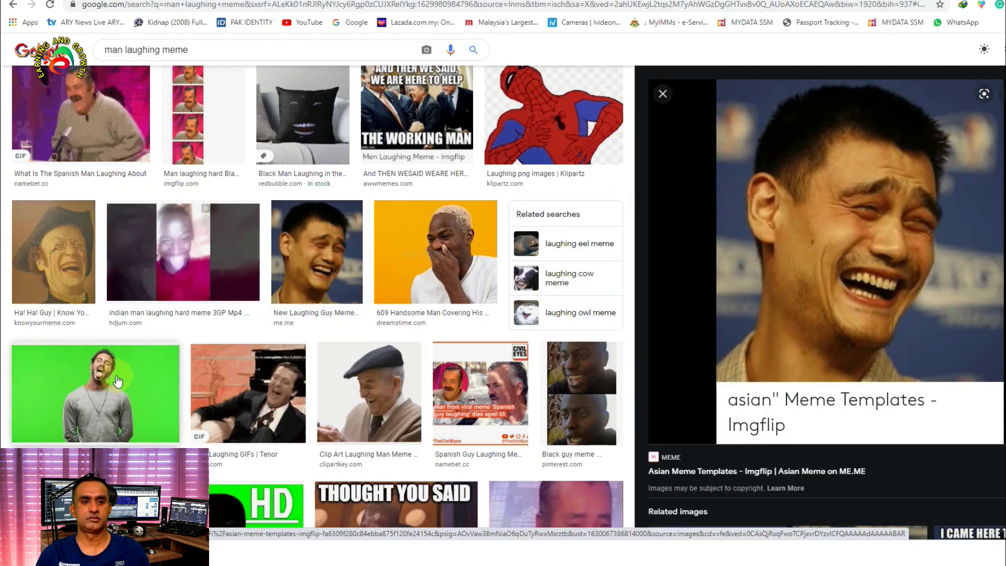
{"action": "left_click", "coordinate": [327, 233]}
{"action": "right_click", "coordinate": [842, 179]}
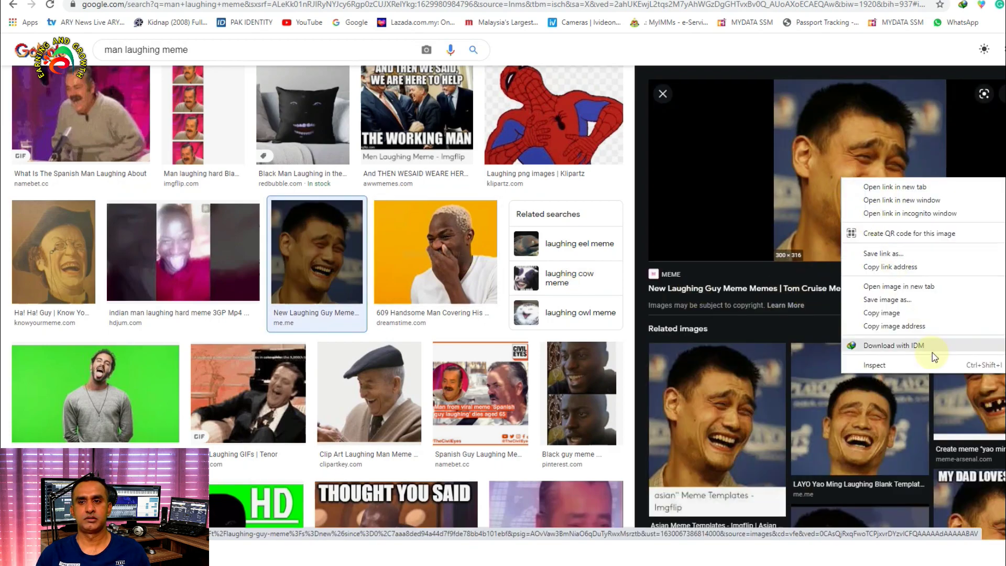
{"action": "left_click", "coordinate": [885, 299]}
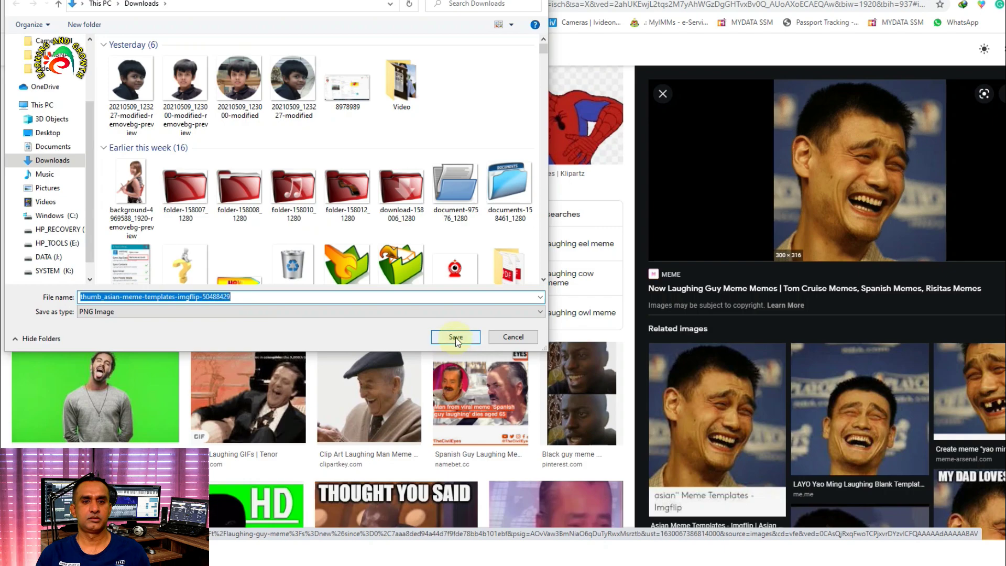
{"action": "left_click", "coordinate": [456, 338]}
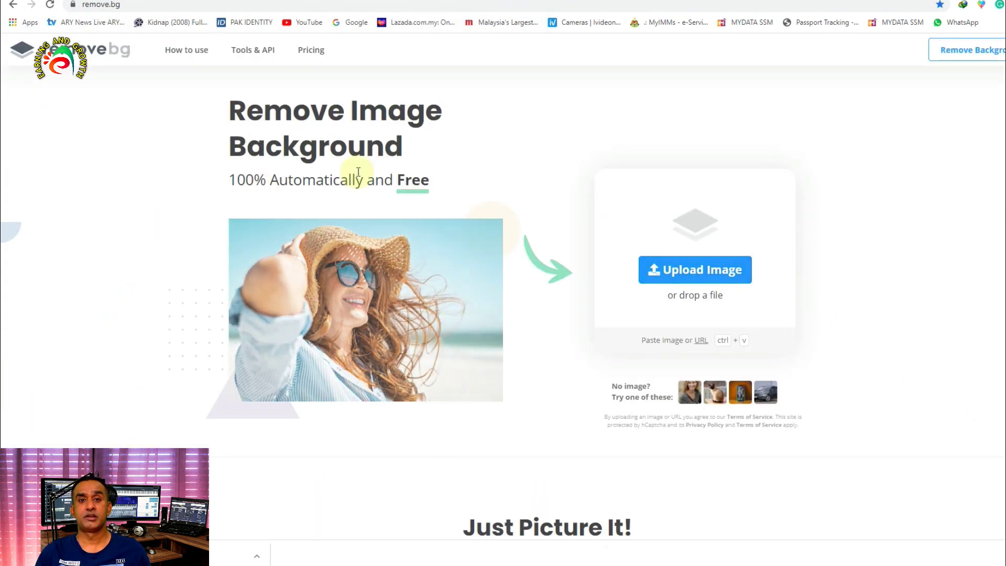
Upload the thumb_asian-meme file from Downloads to remove.bg.
{"action": "left_click", "coordinate": [701, 268]}
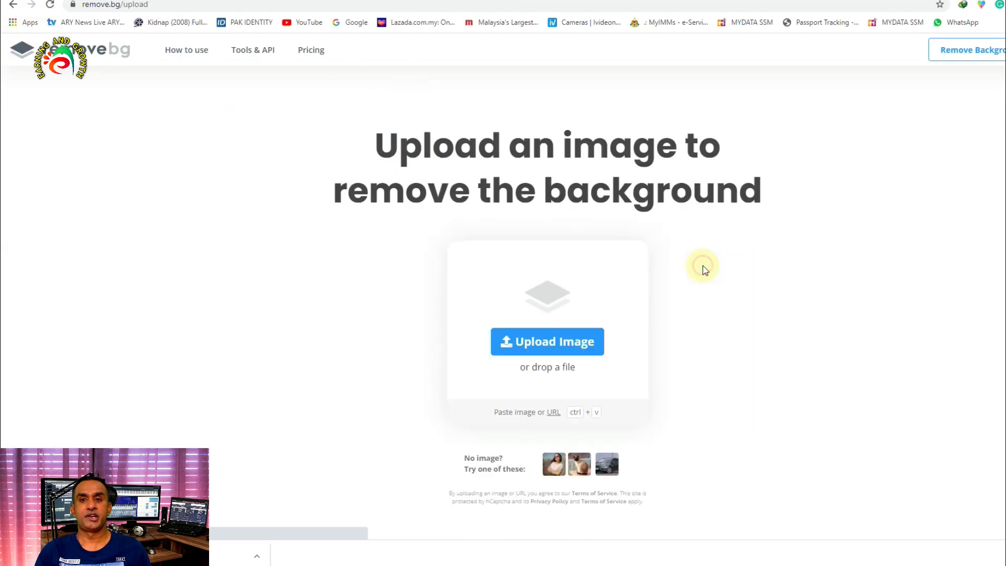
{"action": "left_click", "coordinate": [136, 59]}
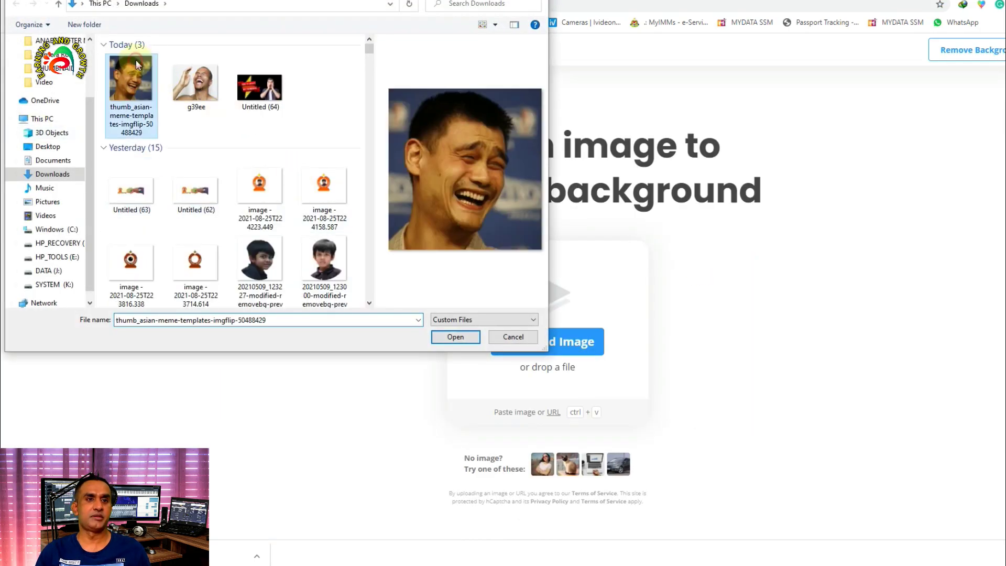
{"action": "left_click", "coordinate": [454, 337]}
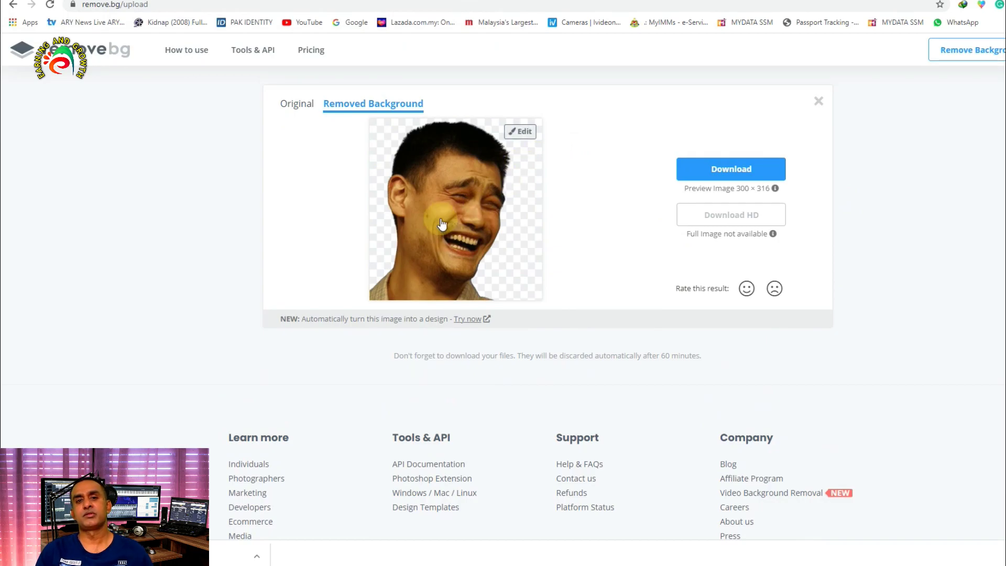
Open the meme cut-out in the editor, try erase strokes on the face, then undo them all.
{"action": "left_click", "coordinate": [524, 134]}
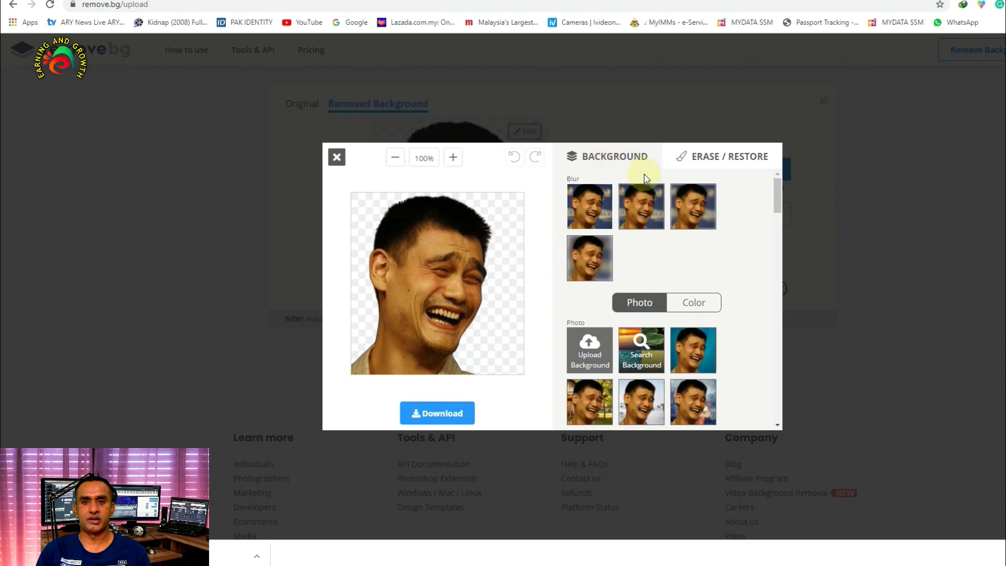
{"action": "left_click", "coordinate": [695, 160]}
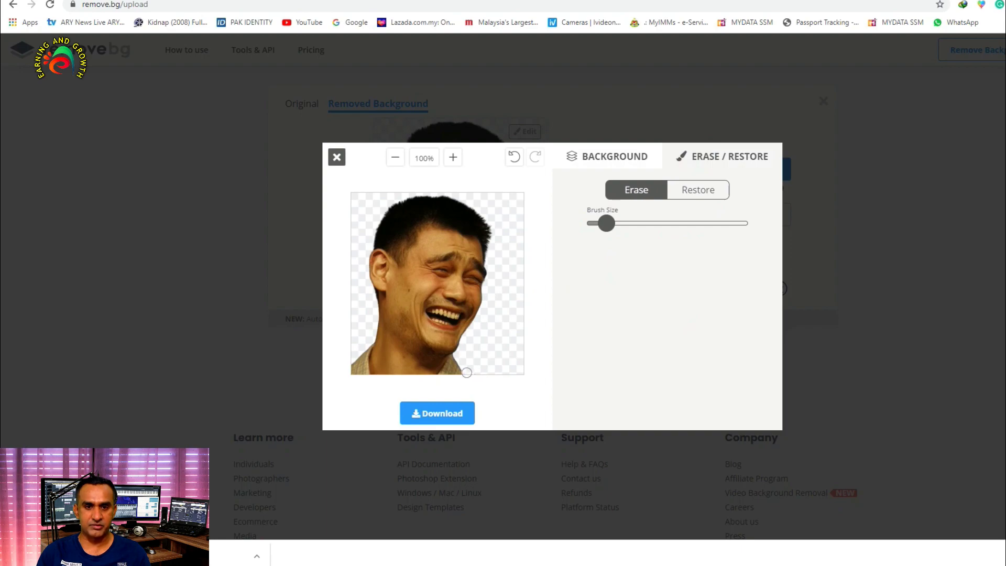
{"action": "mouse_move", "coordinate": [466, 370]}
{"action": "left_mouse_down"}
{"action": "mouse_move", "coordinate": [357, 372]}
{"action": "mouse_move", "coordinate": [468, 347]}
{"action": "mouse_move", "coordinate": [379, 339]}
{"action": "mouse_move", "coordinate": [398, 326]}
{"action": "mouse_move", "coordinate": [400, 297]}
{"action": "mouse_move", "coordinate": [421, 261]}
{"action": "mouse_move", "coordinate": [398, 267]}
{"action": "mouse_move", "coordinate": [486, 216]}
{"action": "mouse_move", "coordinate": [409, 212]}
{"action": "mouse_move", "coordinate": [426, 239]}
{"action": "left_mouse_up"}
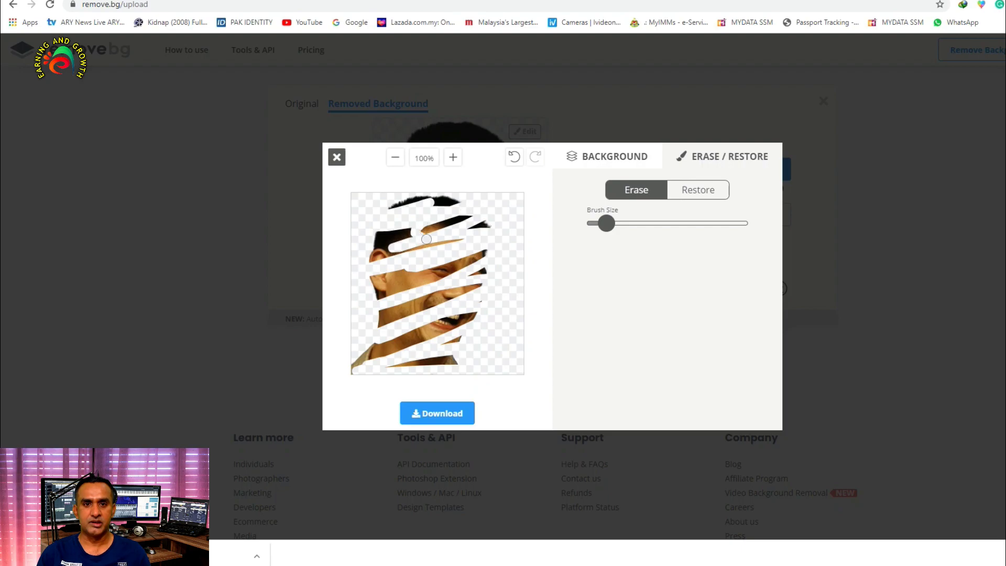
{"action": "left_click_drag", "start_coordinate": [417, 291], "coordinate": [452, 328]}
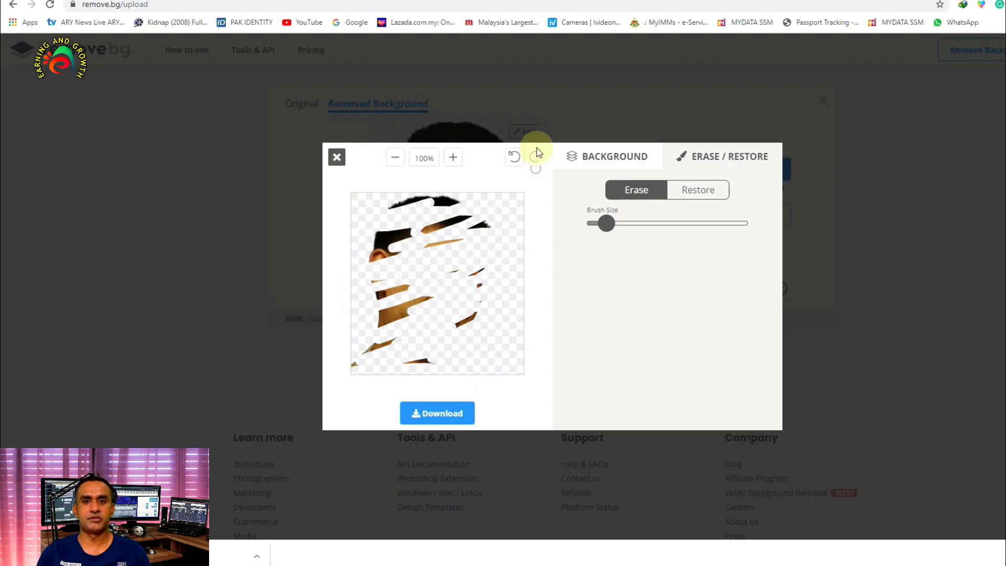
{"action": "left_click", "coordinate": [514, 163]}
{"action": "left_click", "coordinate": [515, 163]}
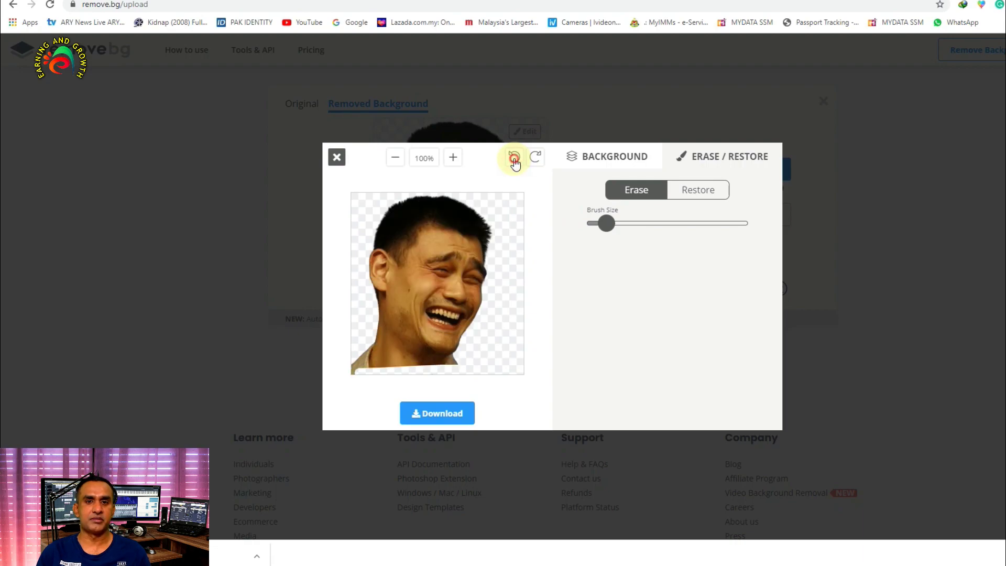
{"action": "left_click", "coordinate": [515, 163]}
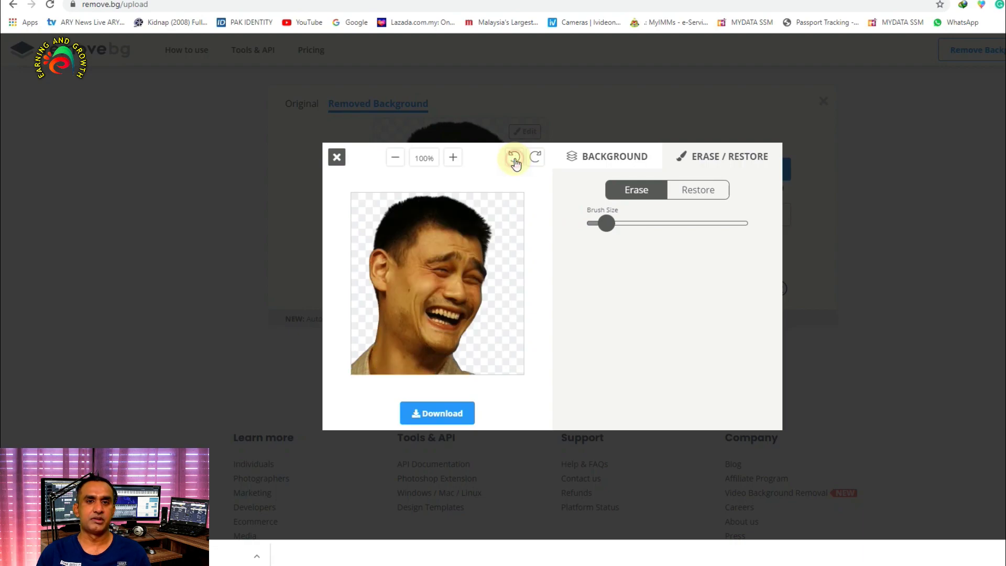
Put a white hallway background behind the laughing man, after trying a blue sky.
{"action": "left_click", "coordinate": [612, 157]}
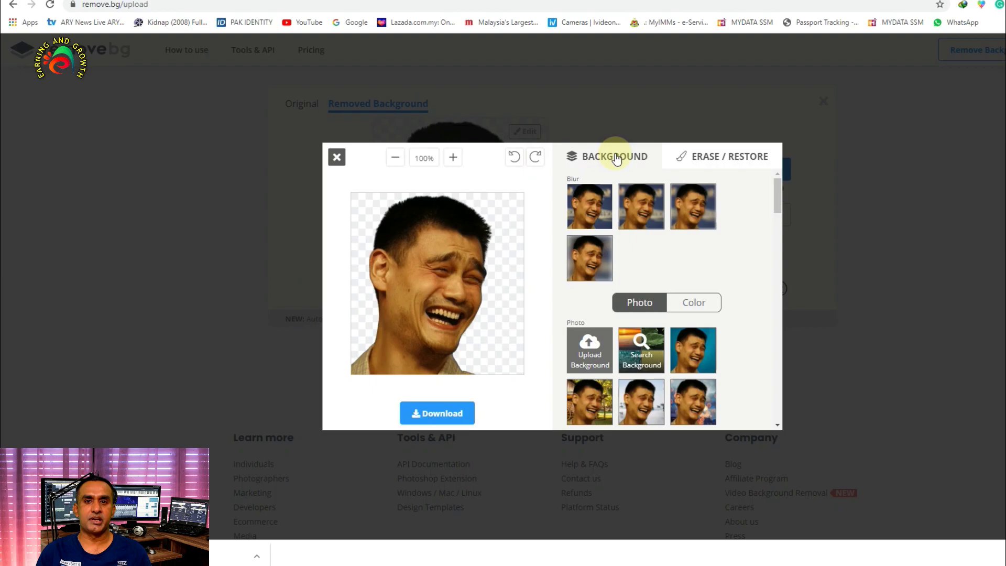
{"action": "scroll", "coordinate": [631, 361], "scroll_direction": "down", "scroll_amount": 3}
{"action": "scroll", "coordinate": [631, 360], "scroll_direction": "down", "scroll_amount": 10}
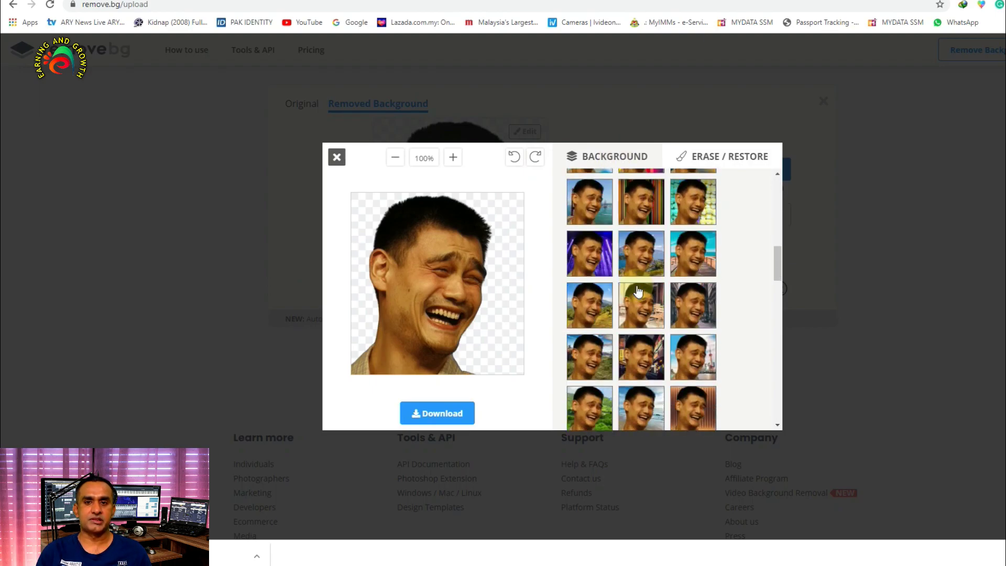
{"action": "scroll", "coordinate": [637, 298], "scroll_direction": "down", "scroll_amount": 8}
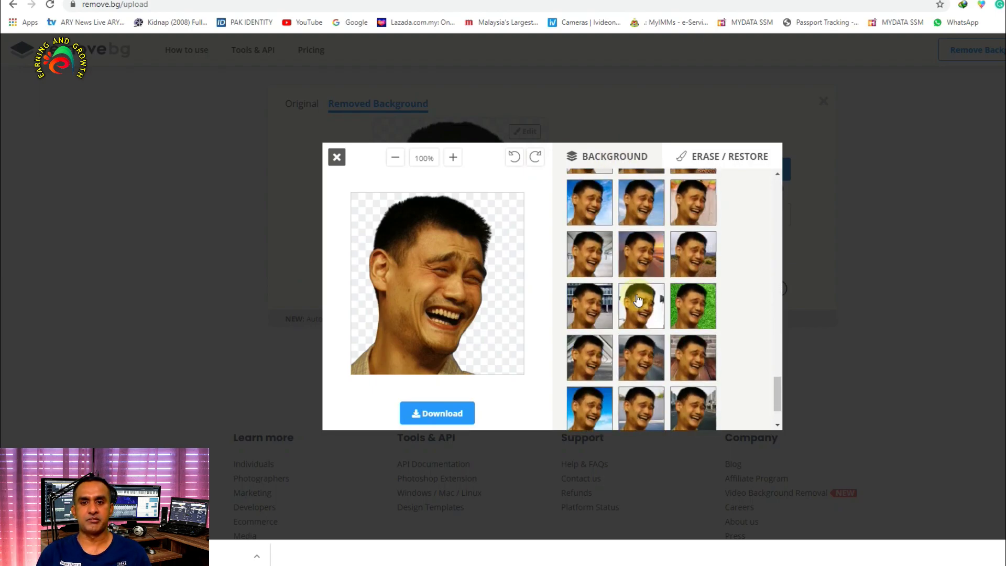
{"action": "left_click", "coordinate": [598, 348]}
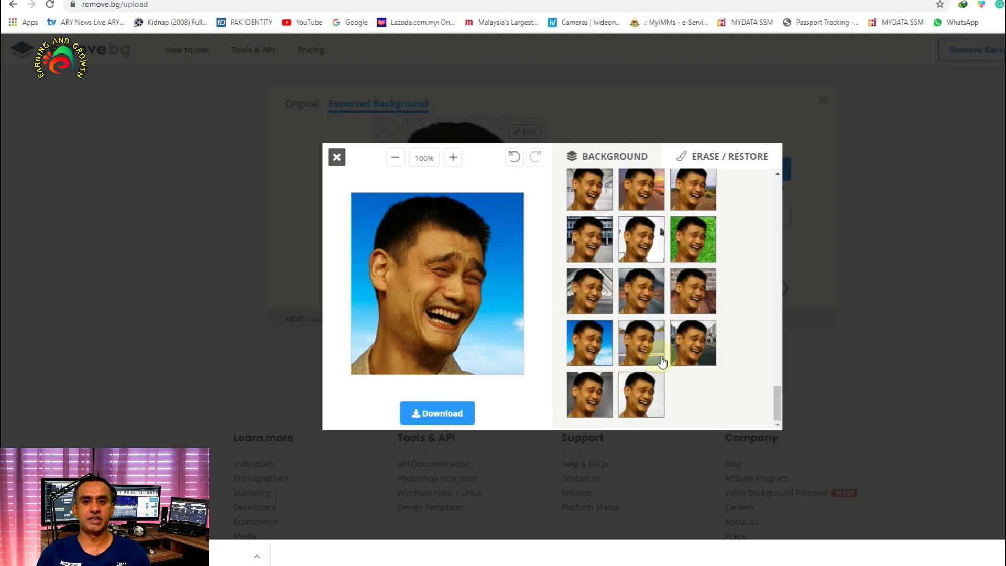
{"action": "left_click", "coordinate": [701, 341]}
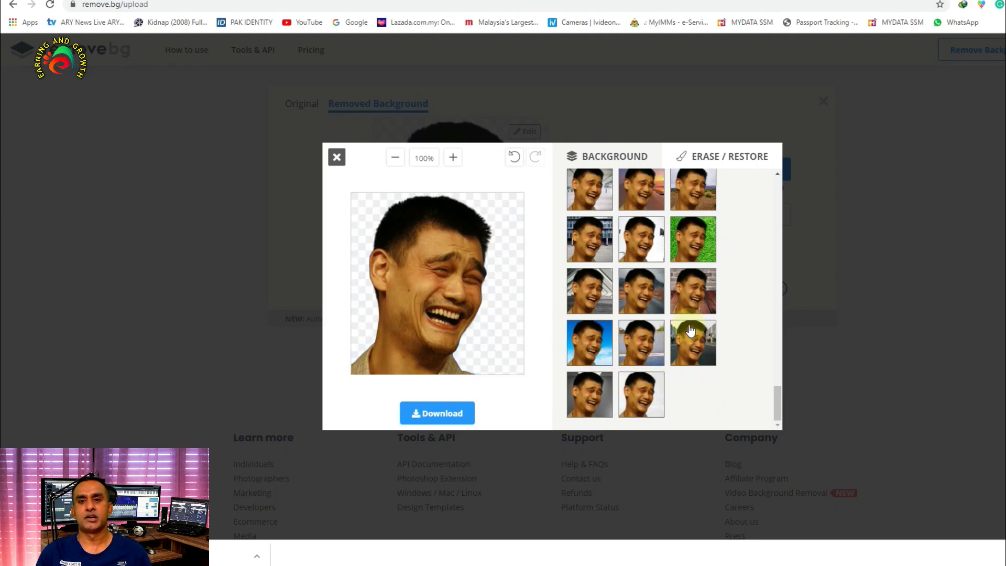
{"action": "left_click", "coordinate": [610, 298]}
{"action": "scroll", "coordinate": [614, 321], "scroll_direction": "up", "scroll_amount": 3}
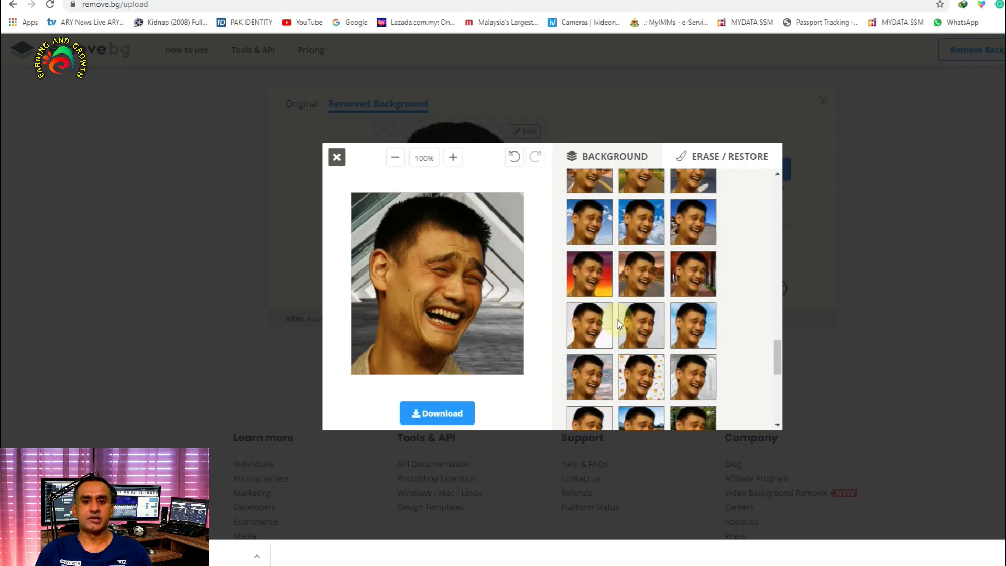
{"action": "scroll", "coordinate": [613, 315], "scroll_direction": "up", "scroll_amount": 5}
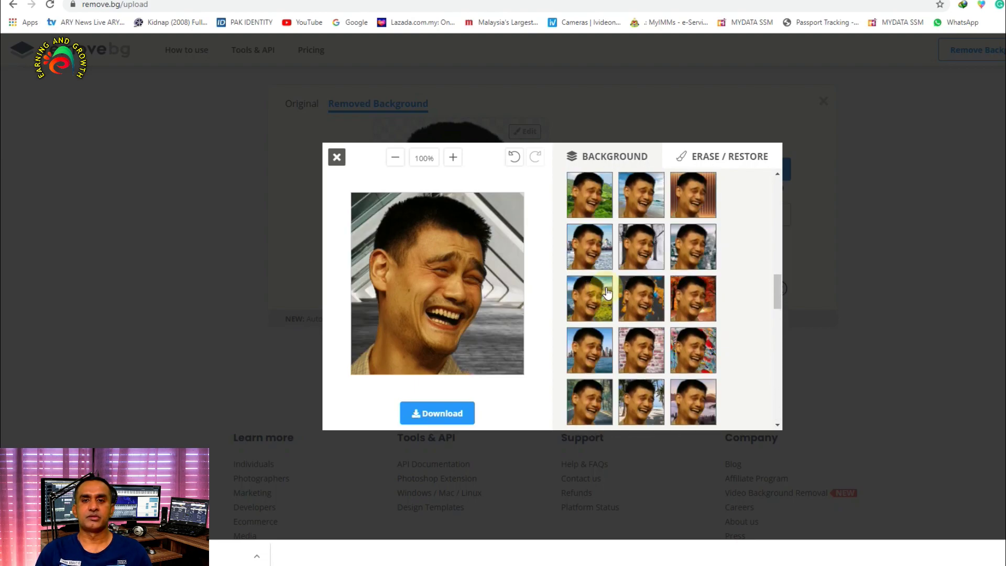
{"action": "scroll", "coordinate": [607, 292], "scroll_direction": "up", "scroll_amount": 3}
Download the hallway-background image and close the editor.
{"action": "left_click", "coordinate": [442, 413]}
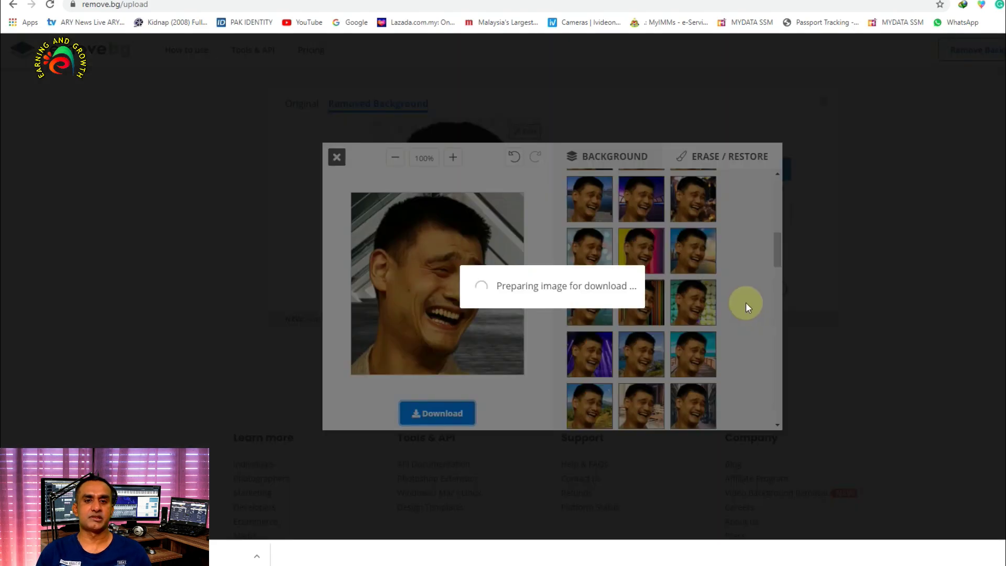
{"action": "left_click", "coordinate": [582, 303]}
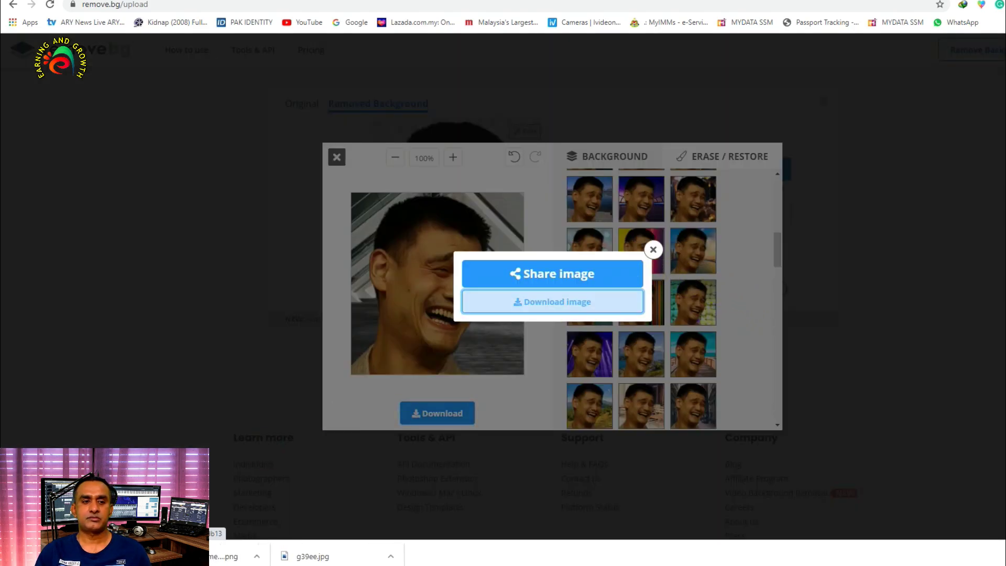
{"action": "left_click", "coordinate": [653, 250]}
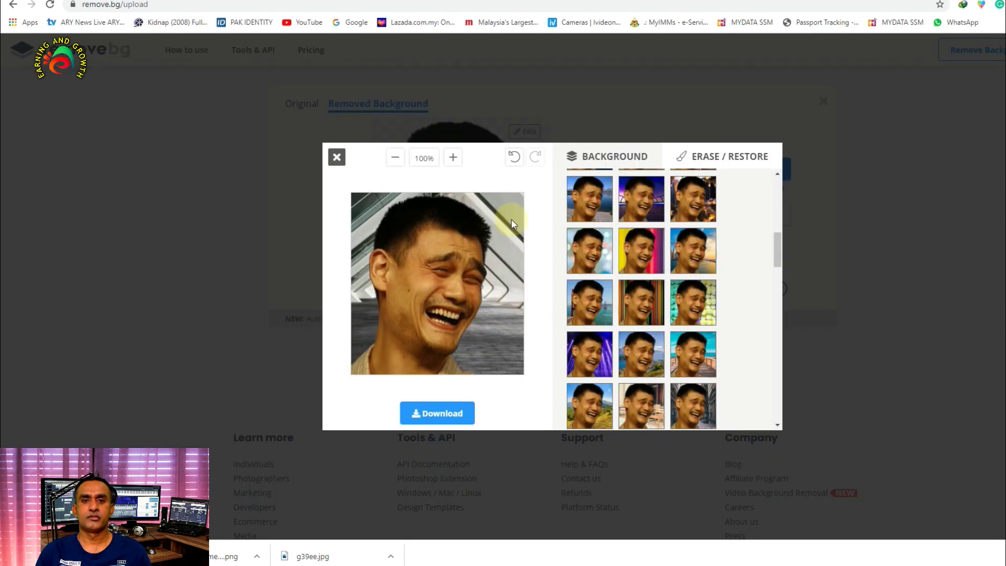
{"action": "left_click", "coordinate": [336, 157]}
Upload the striped-shirt WhatsApp selfie to remove.bg.
{"action": "scroll", "coordinate": [689, 181], "scroll_direction": "up", "scroll_amount": 2}
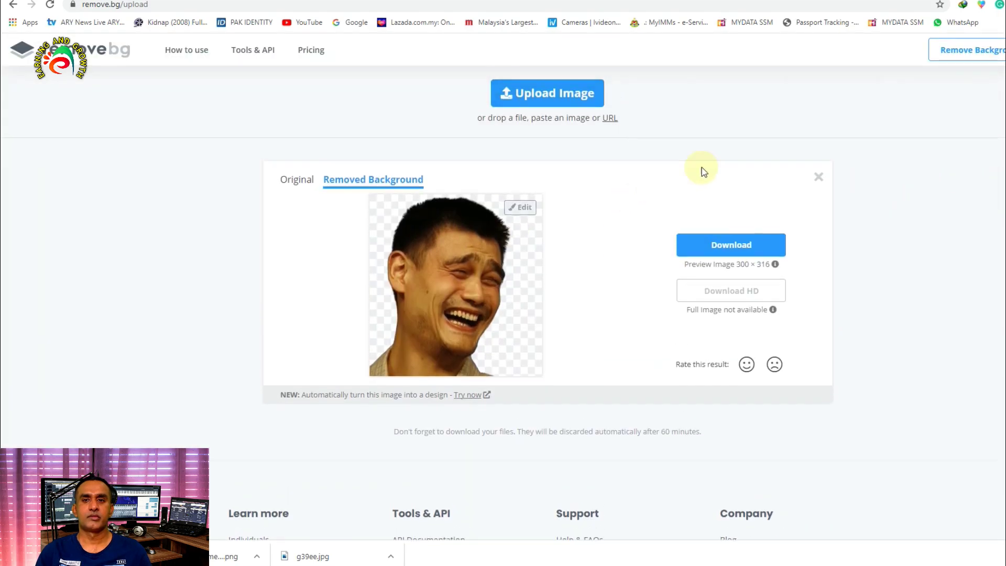
{"action": "left_click", "coordinate": [550, 92]}
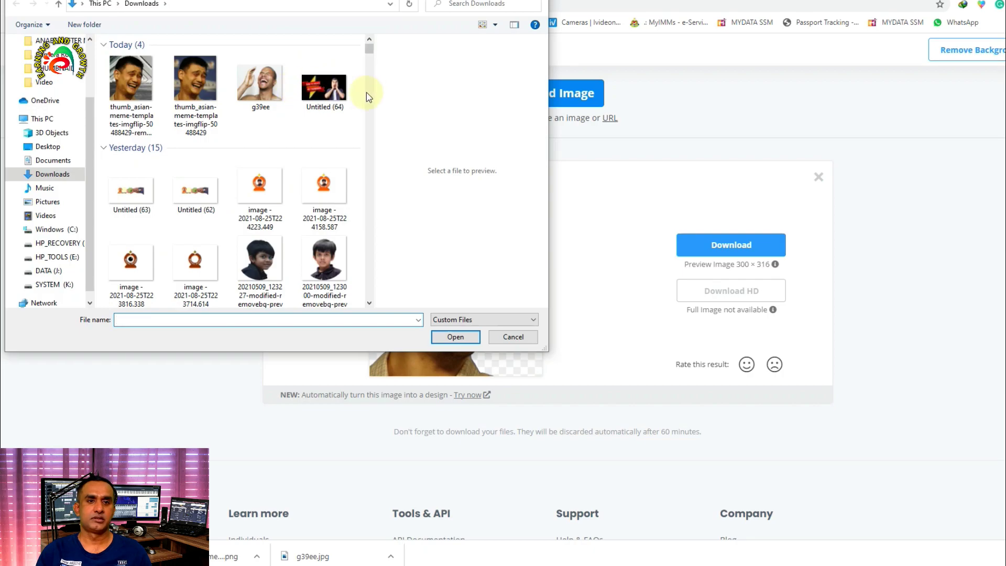
{"action": "scroll", "coordinate": [275, 142], "scroll_direction": "down", "scroll_amount": 5}
{"action": "scroll", "coordinate": [276, 142], "scroll_direction": "down", "scroll_amount": 10}
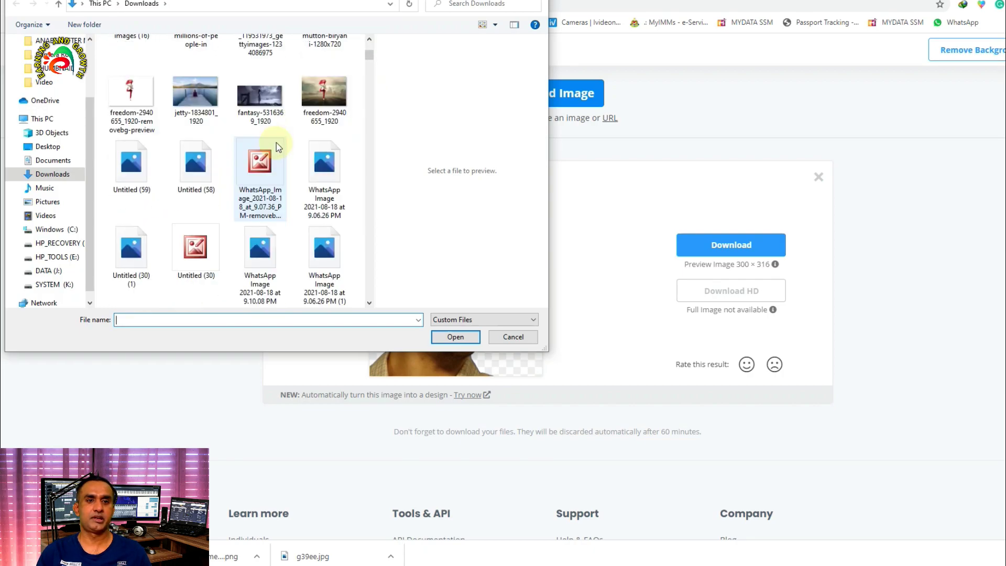
{"action": "scroll", "coordinate": [276, 147], "scroll_direction": "up", "scroll_amount": 10}
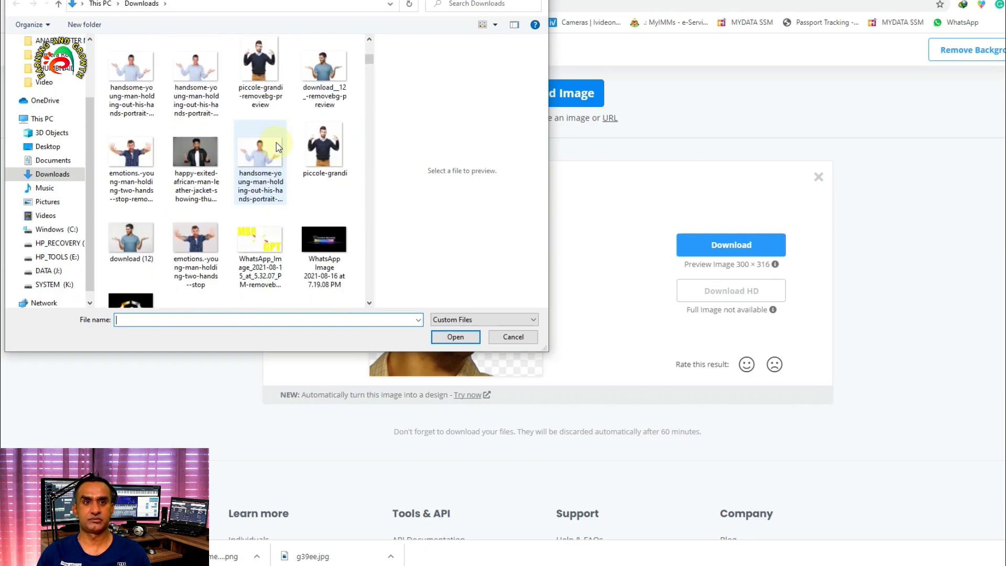
{"action": "scroll", "coordinate": [278, 146], "scroll_direction": "up", "scroll_amount": 8}
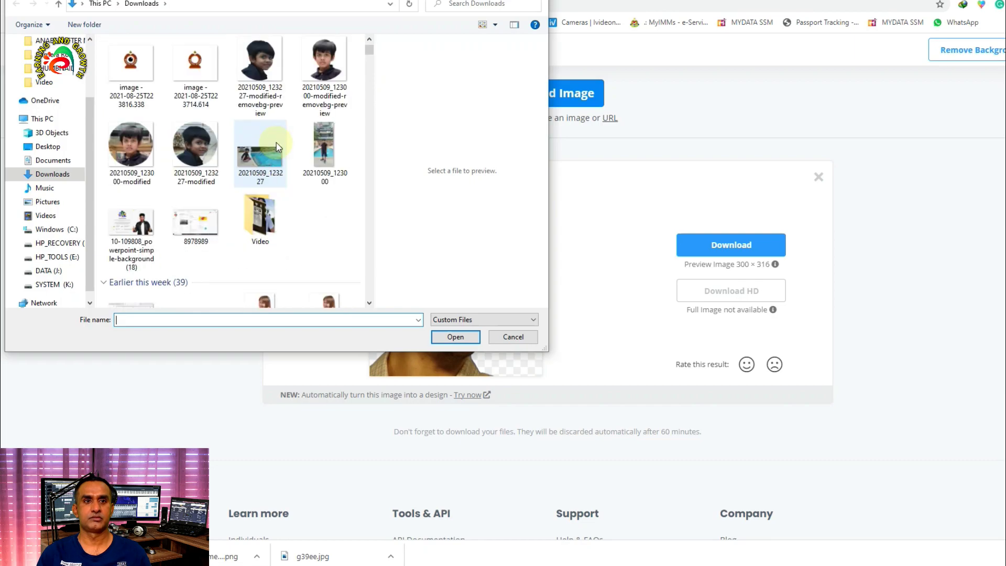
{"action": "scroll", "coordinate": [277, 147], "scroll_direction": "down", "scroll_amount": 12}
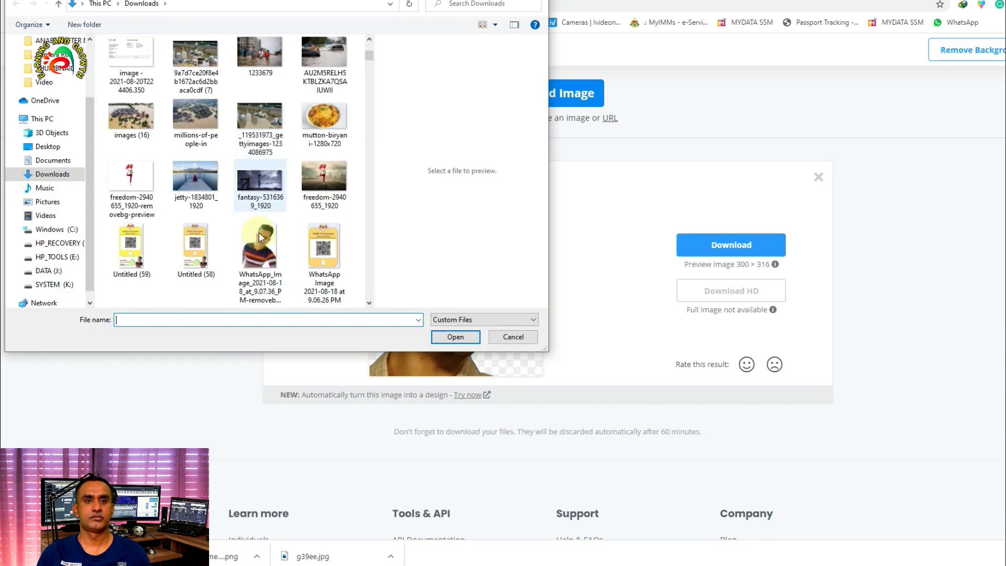
{"action": "scroll", "coordinate": [259, 242], "scroll_direction": "down", "scroll_amount": 3}
{"action": "left_click", "coordinate": [209, 257]}
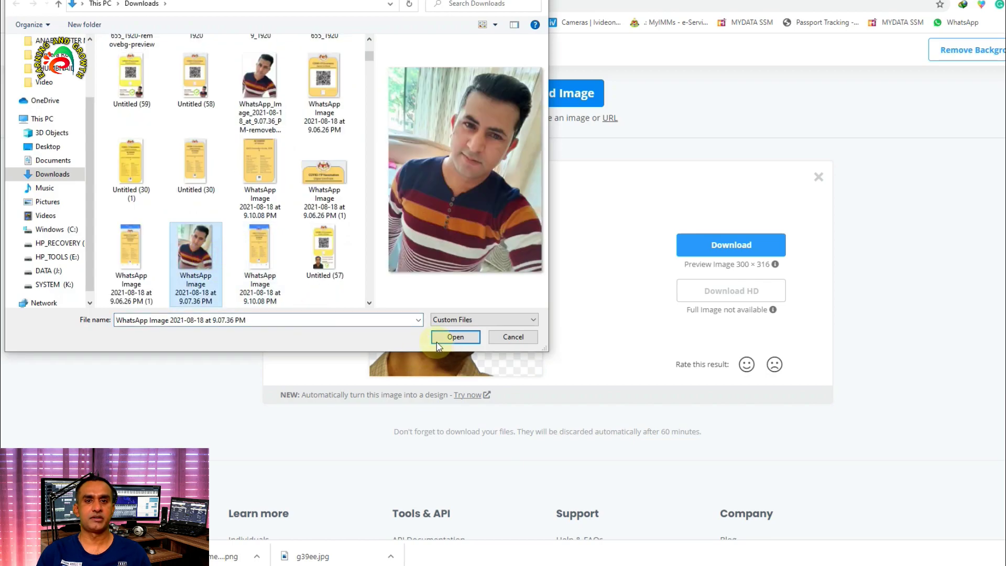
{"action": "left_click", "coordinate": [455, 338]}
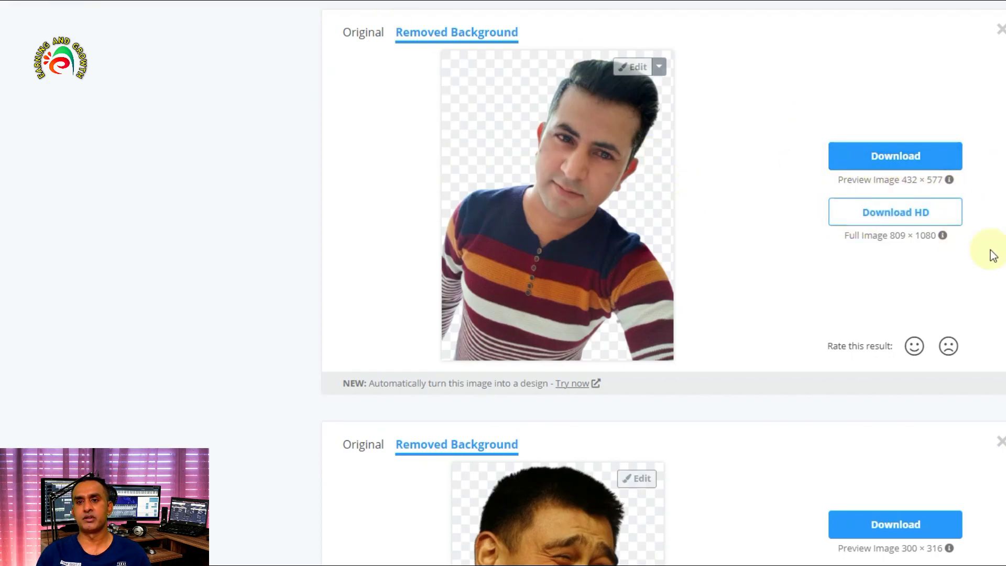
Download the striped-shirt selfie cut-out from its result card.
{"action": "left_click", "coordinate": [900, 155]}
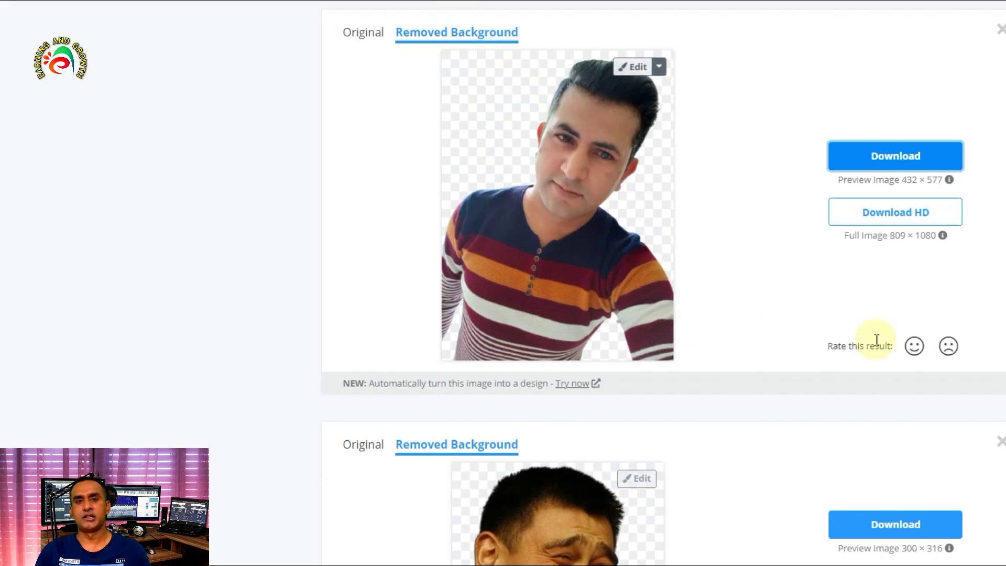
{"action": "scroll", "coordinate": [706, 184], "scroll_direction": "up", "scroll_amount": 2}
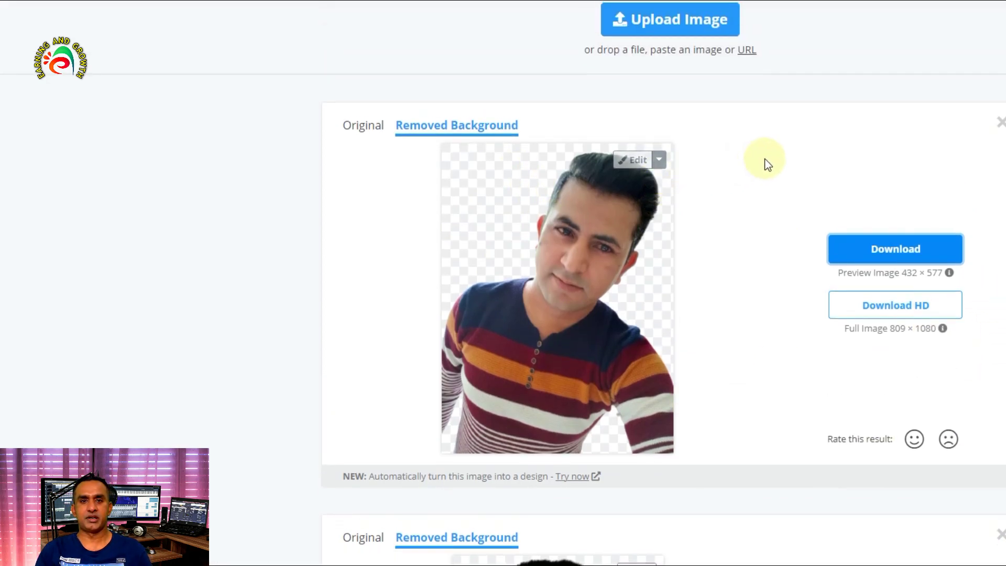